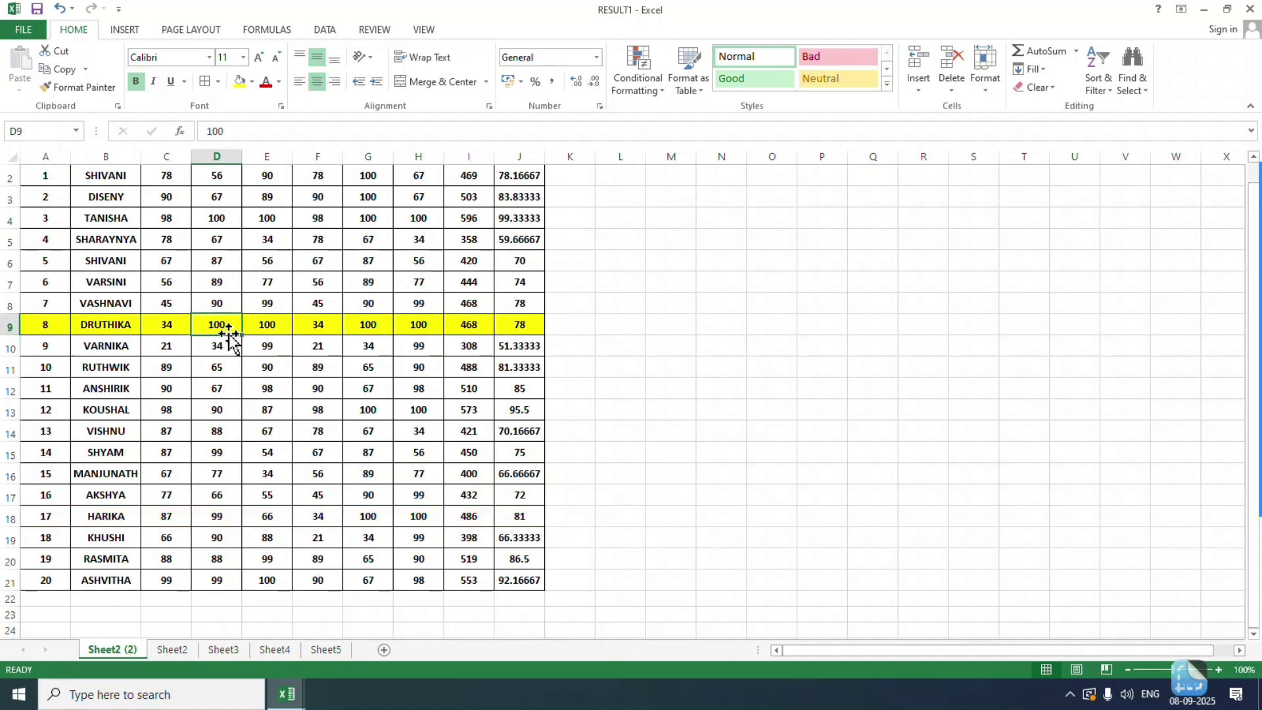
Check the active-row highlighting on Sheet2 (2) by selecting SUB 2 cells in several different rows
{"action": "left_click", "coordinate": [220, 279]}
{"action": "left_click", "coordinate": [211, 217]}
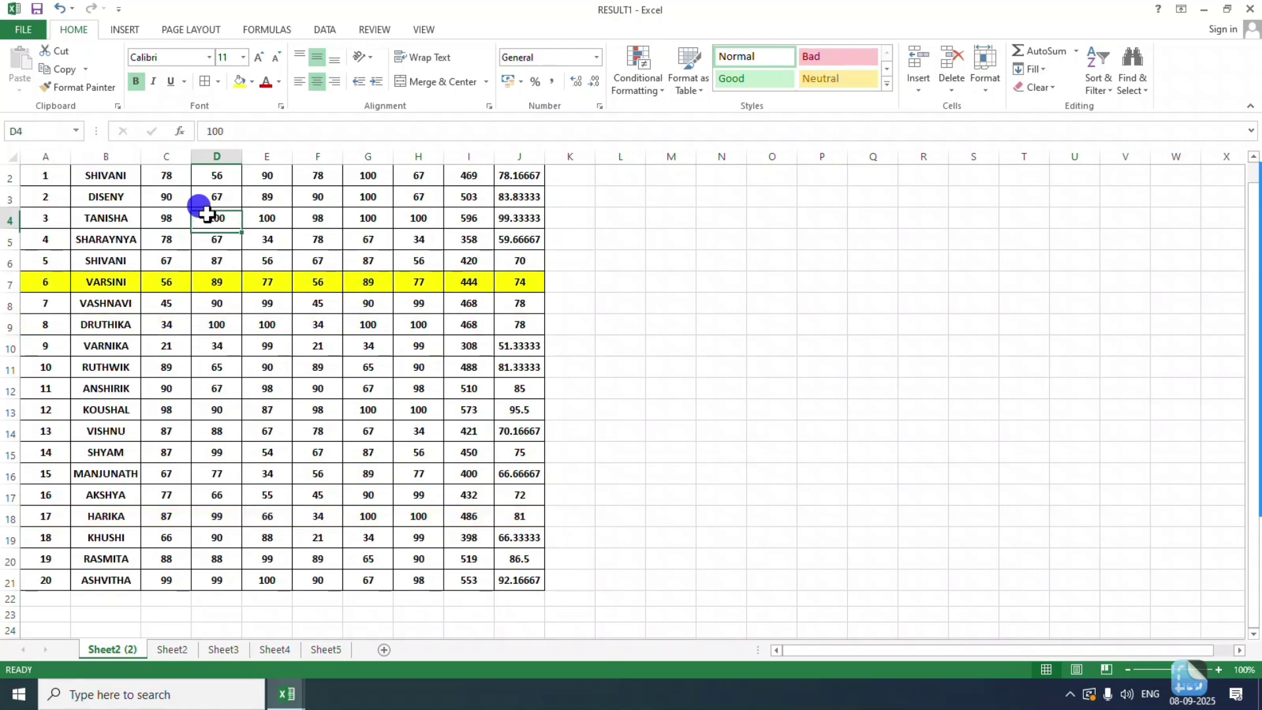
{"action": "left_click", "coordinate": [213, 366]}
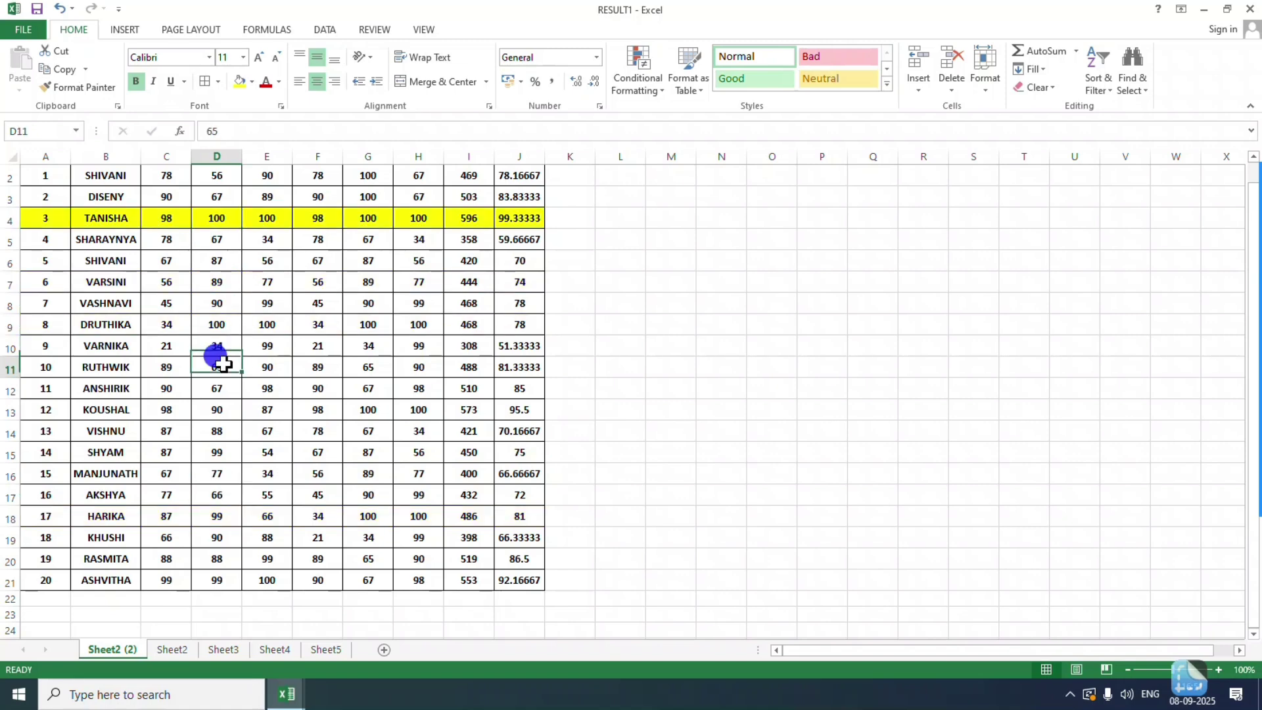
{"action": "left_click", "coordinate": [212, 453]}
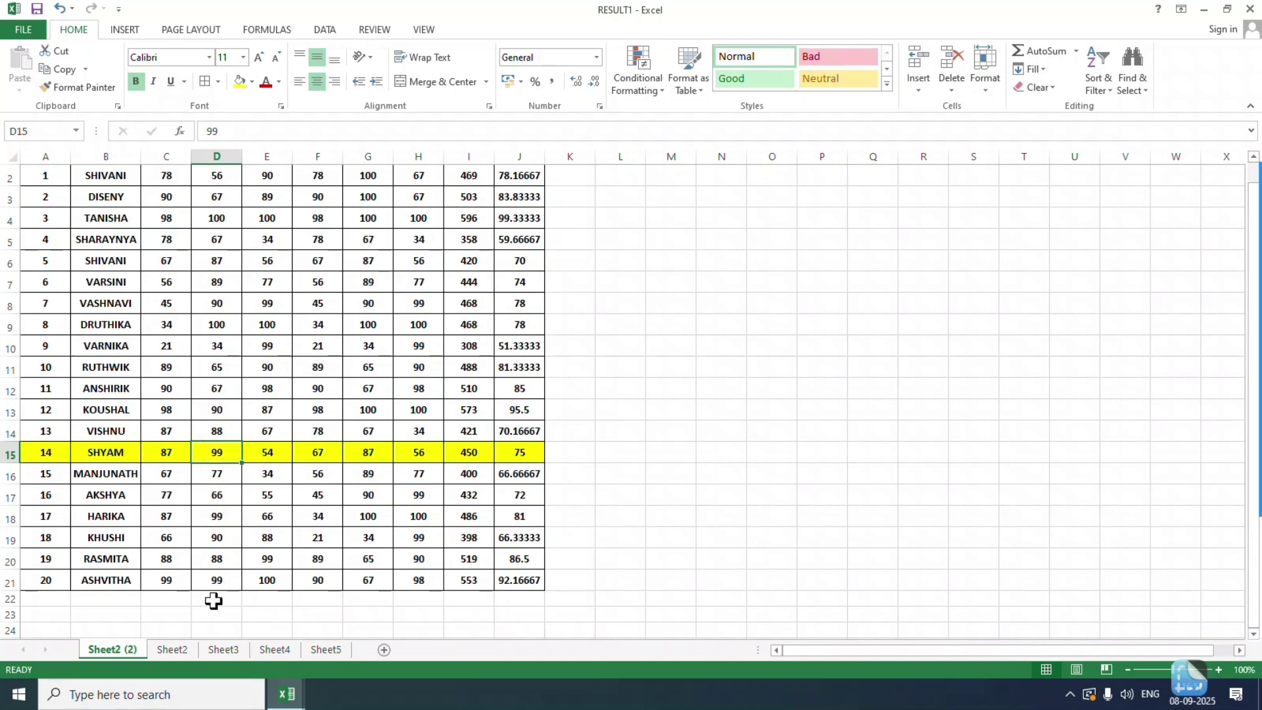
Check the active-column highlighting on Sheet2 and the combined row-and-column highlighting on Sheet3 by selecting various cells
{"action": "left_click", "coordinate": [172, 649]}
{"action": "left_click", "coordinate": [207, 403]}
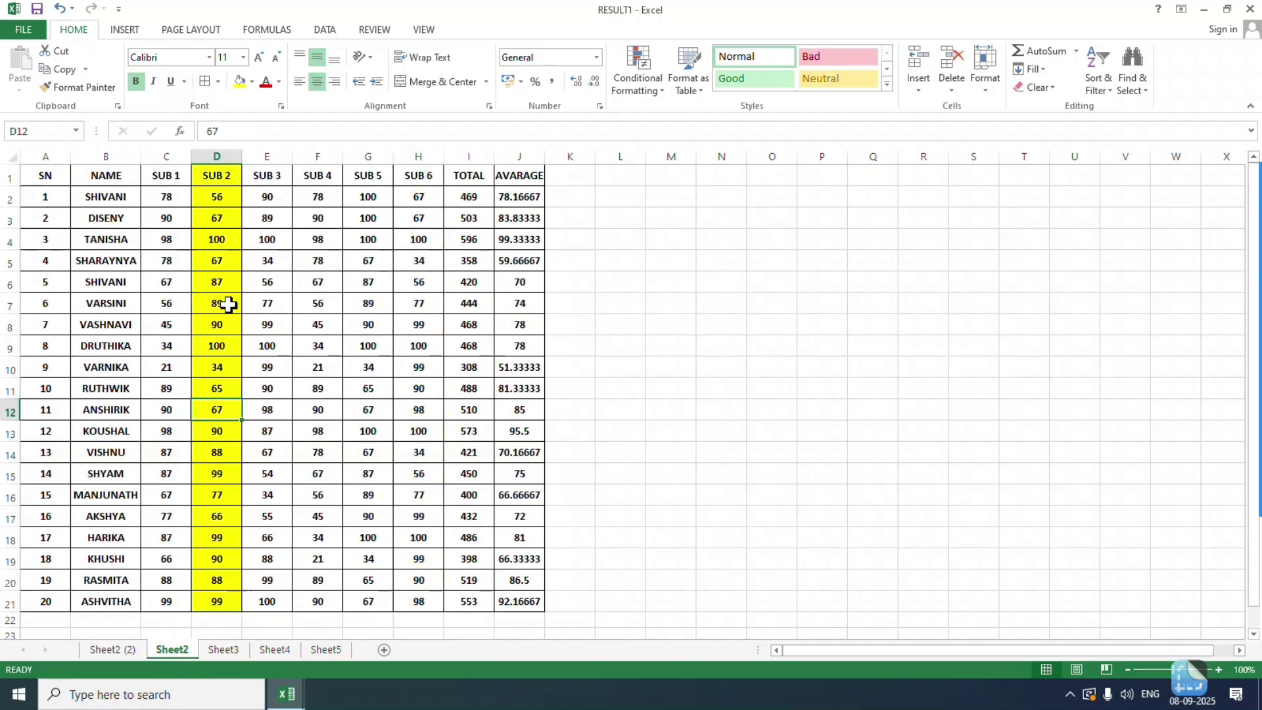
{"action": "left_click", "coordinate": [276, 177]}
{"action": "left_click", "coordinate": [370, 234]}
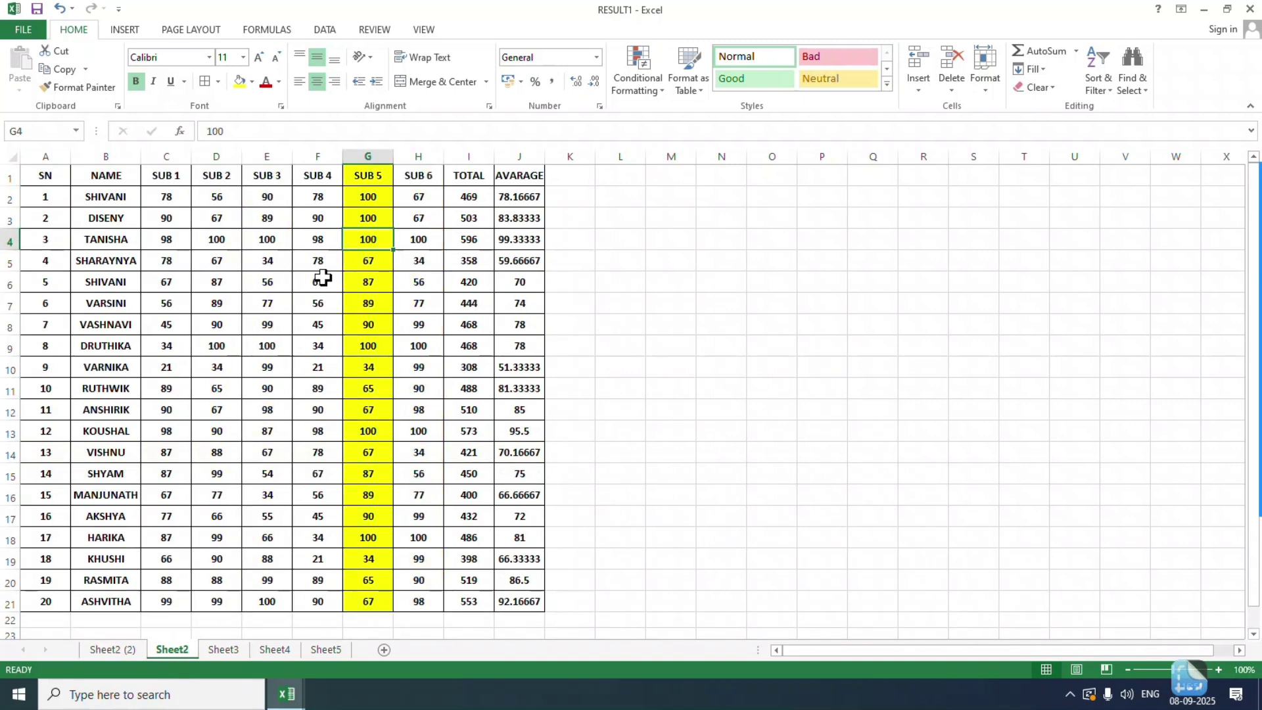
{"action": "left_click", "coordinate": [164, 304]}
{"action": "left_click", "coordinate": [421, 221]}
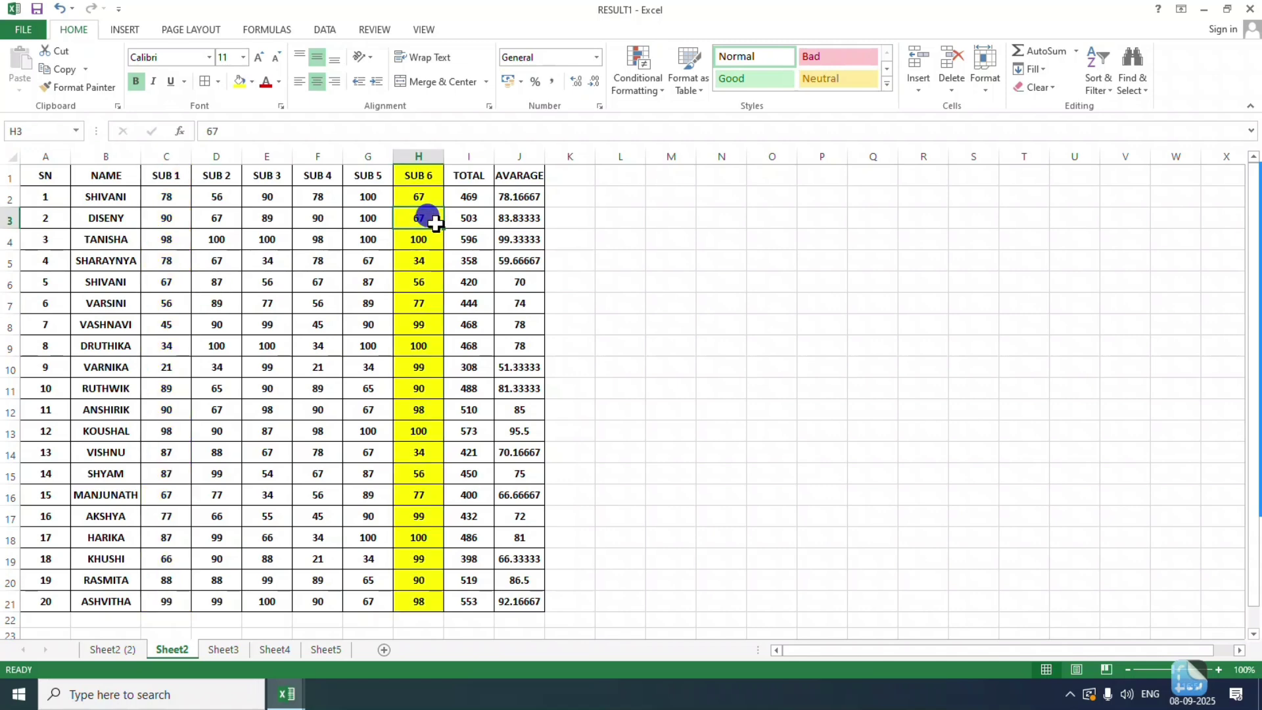
{"action": "left_click", "coordinate": [224, 650]}
{"action": "left_click", "coordinate": [205, 316]}
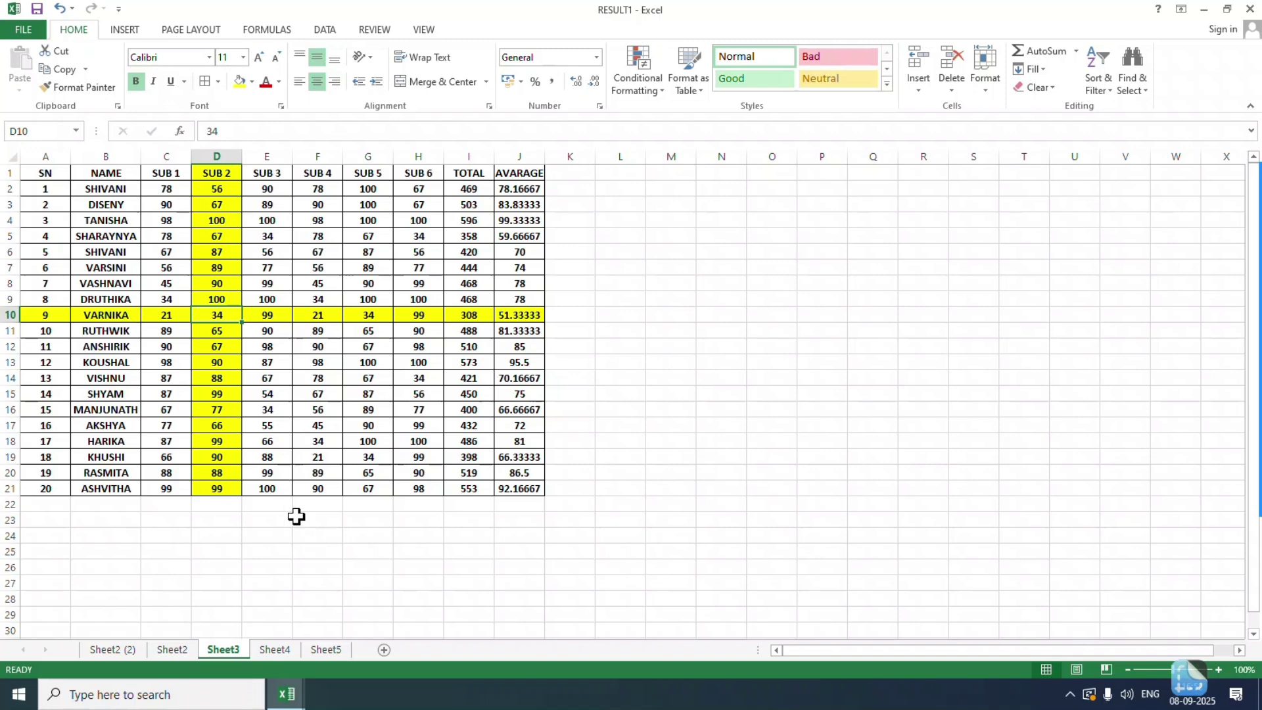
Start a formula-based conditional formatting rule for the whole results table on Sheet4, using the formula =row()=cell("row")
{"action": "left_click", "coordinate": [282, 650]}
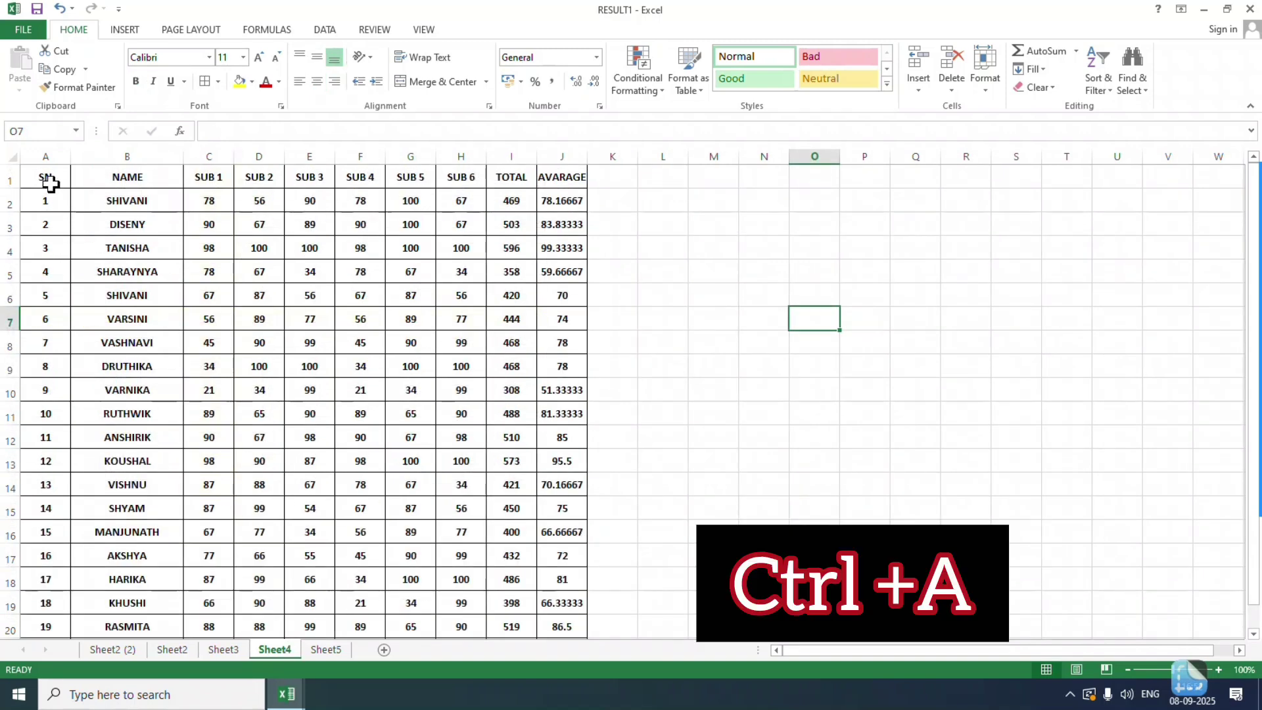
{"action": "left_click", "coordinate": [51, 176]}
{"action": "key", "text": "ctrl+a"}
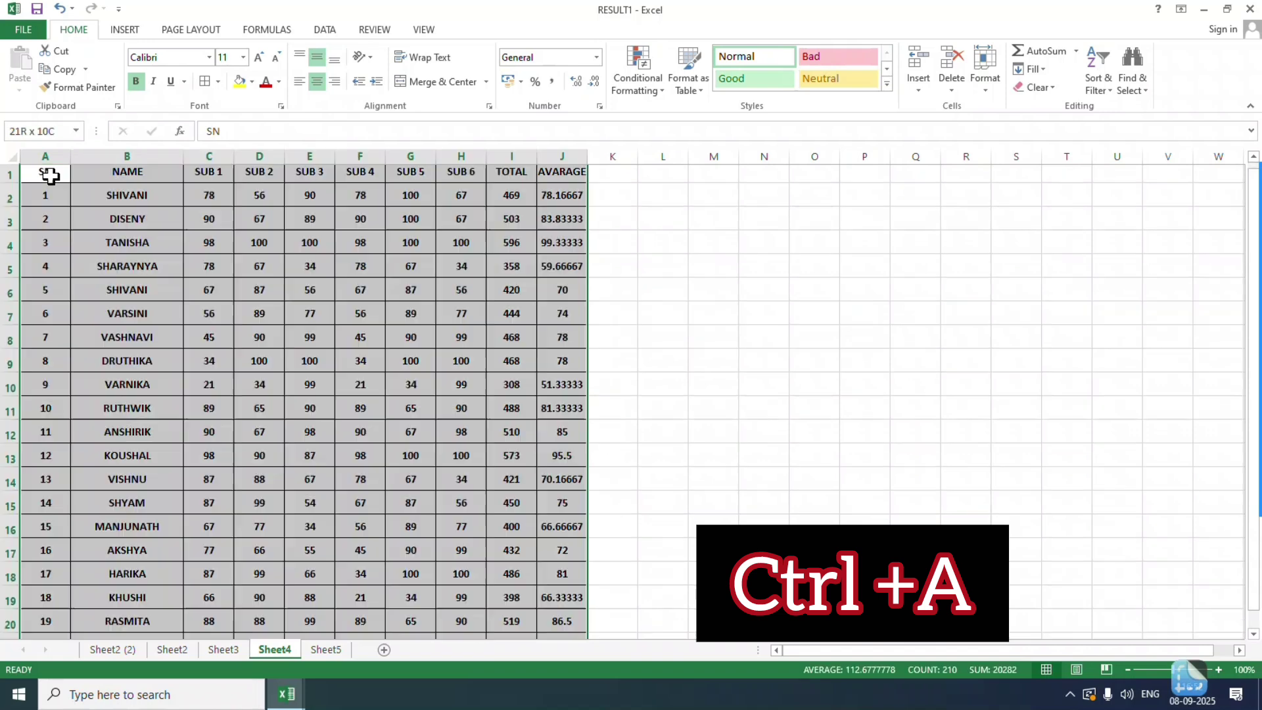
{"action": "scroll", "coordinate": [51, 178], "scroll_direction": "down", "scroll_amount": 1}
{"action": "left_click", "coordinate": [633, 100]}
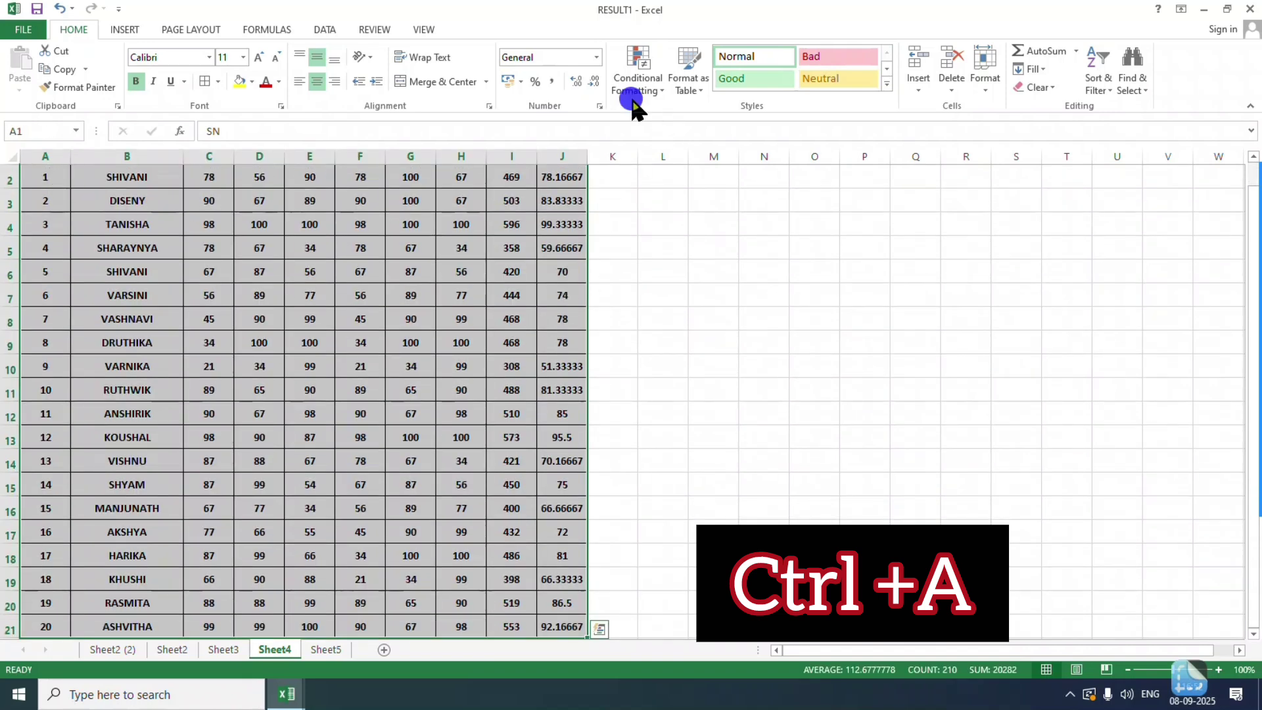
{"action": "left_click", "coordinate": [632, 96]}
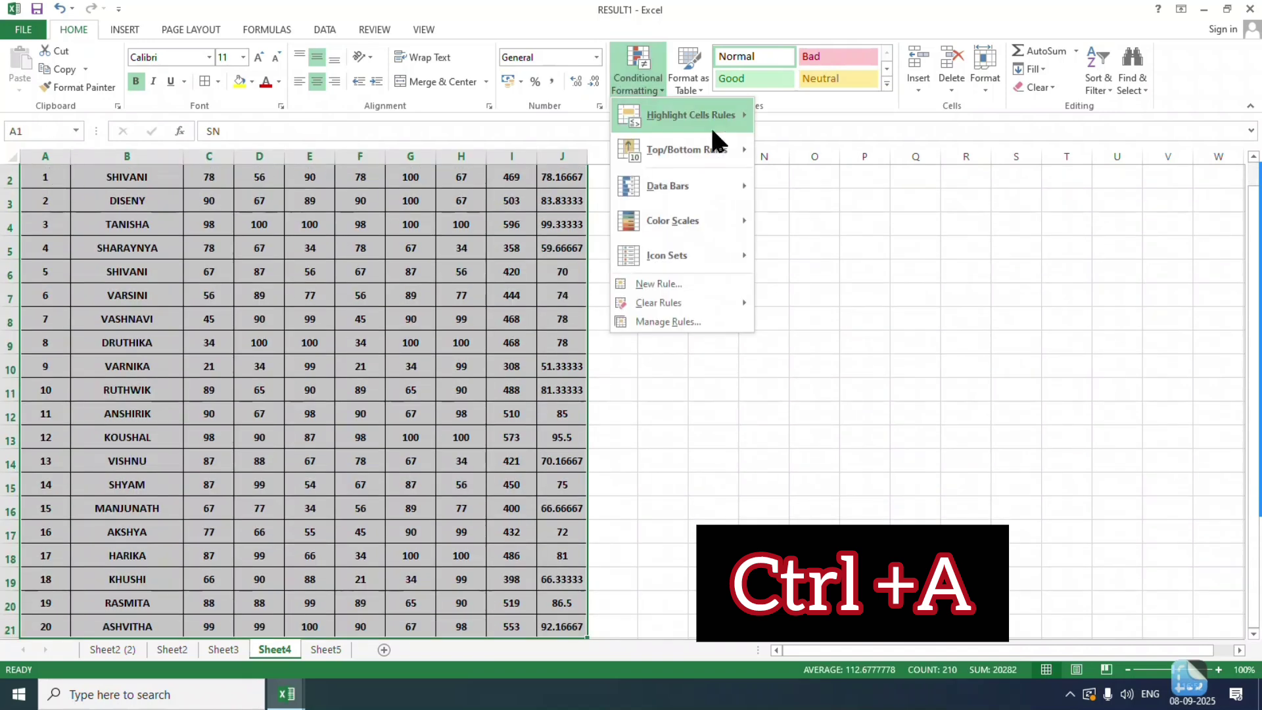
{"action": "left_click", "coordinate": [682, 284]}
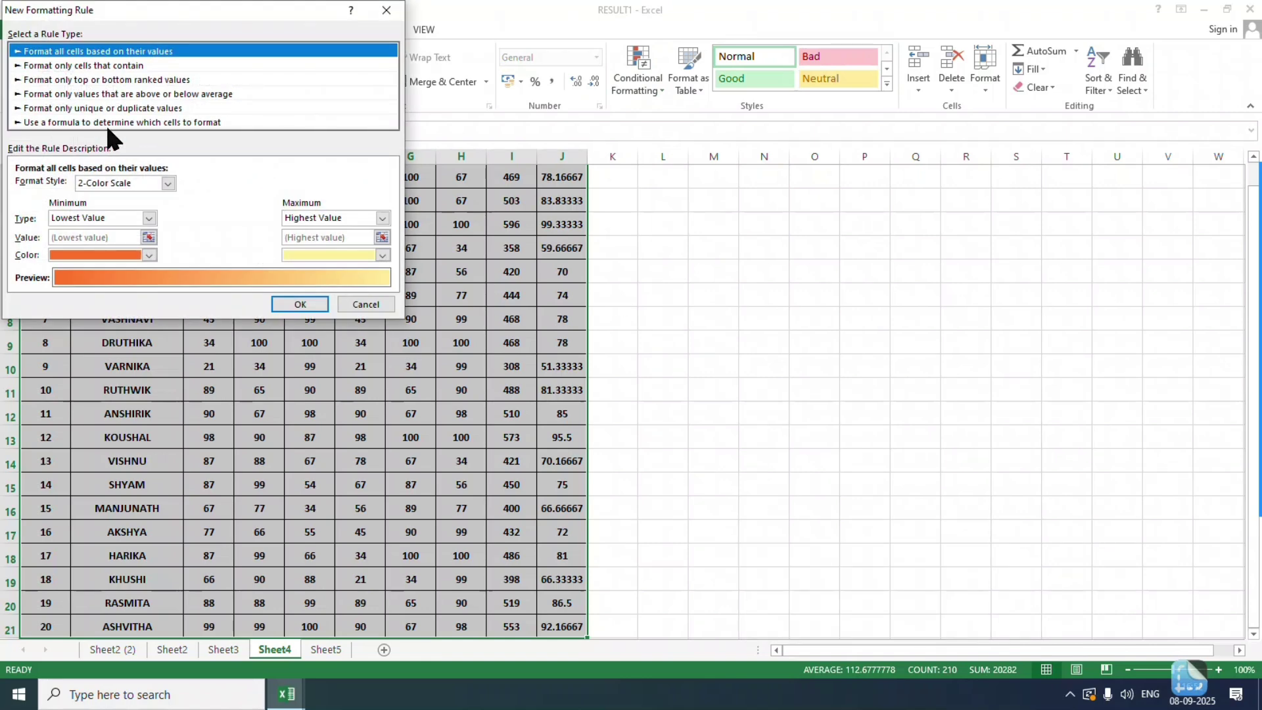
{"action": "left_click", "coordinate": [196, 123]}
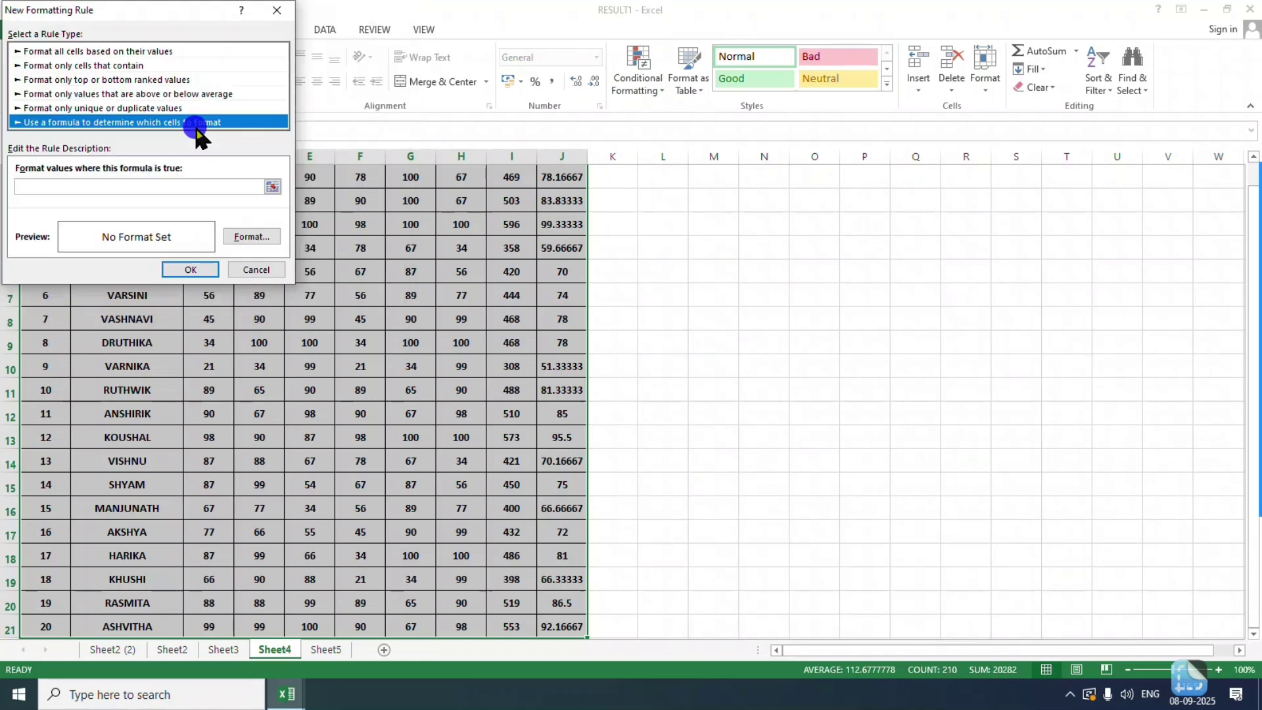
{"action": "left_click", "coordinate": [88, 187]}
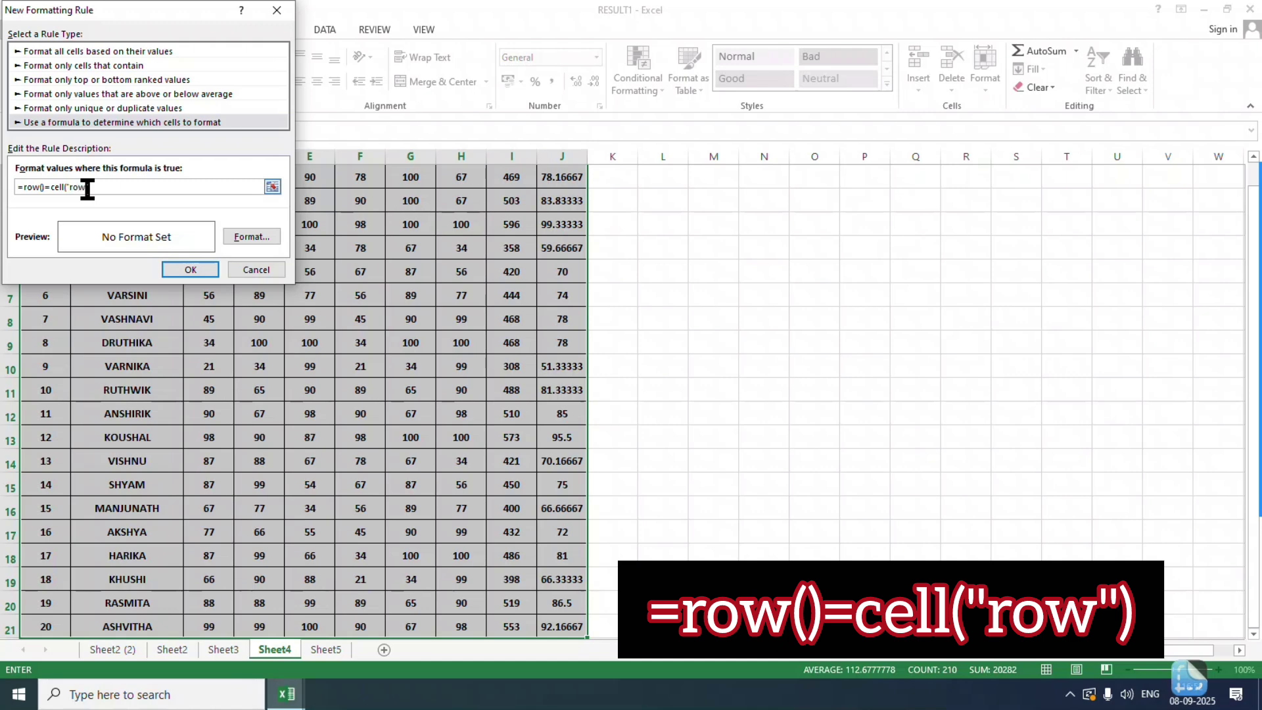
{"action": "type", "text": "\")"}
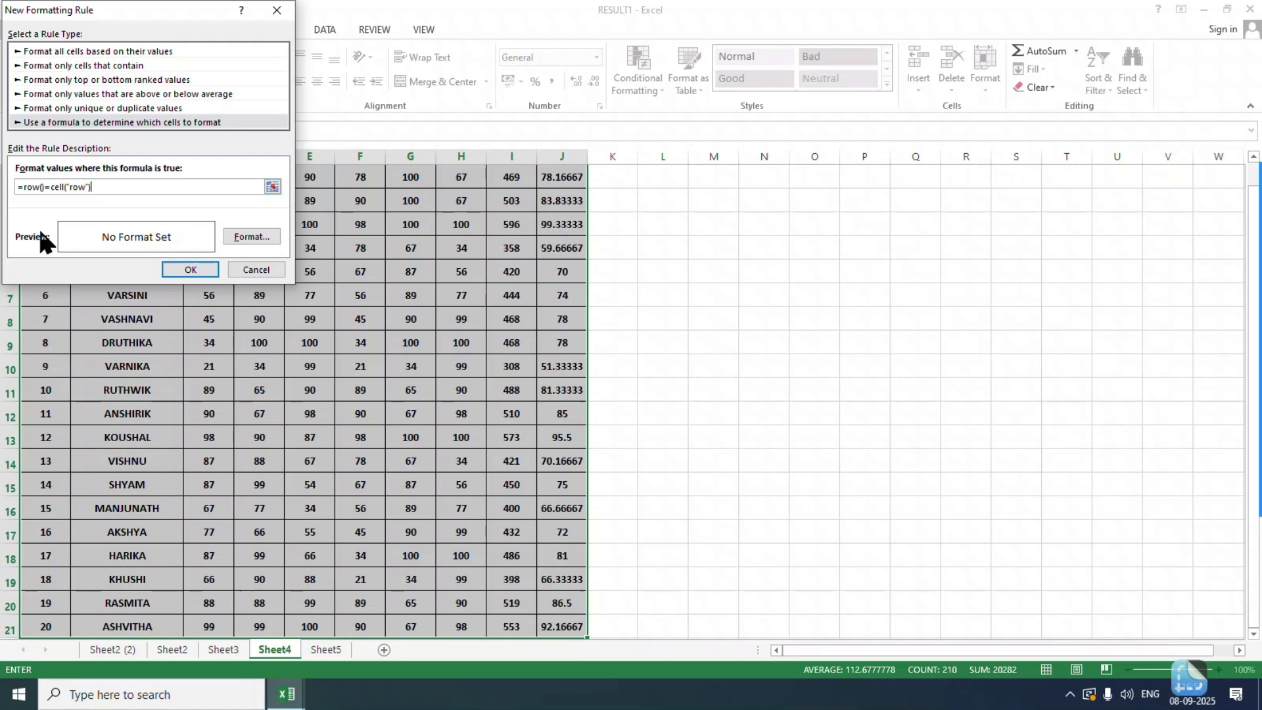
Give the rule a yellow fill, apply it to the table, and select cell B7 to test it
{"action": "left_click", "coordinate": [244, 238]}
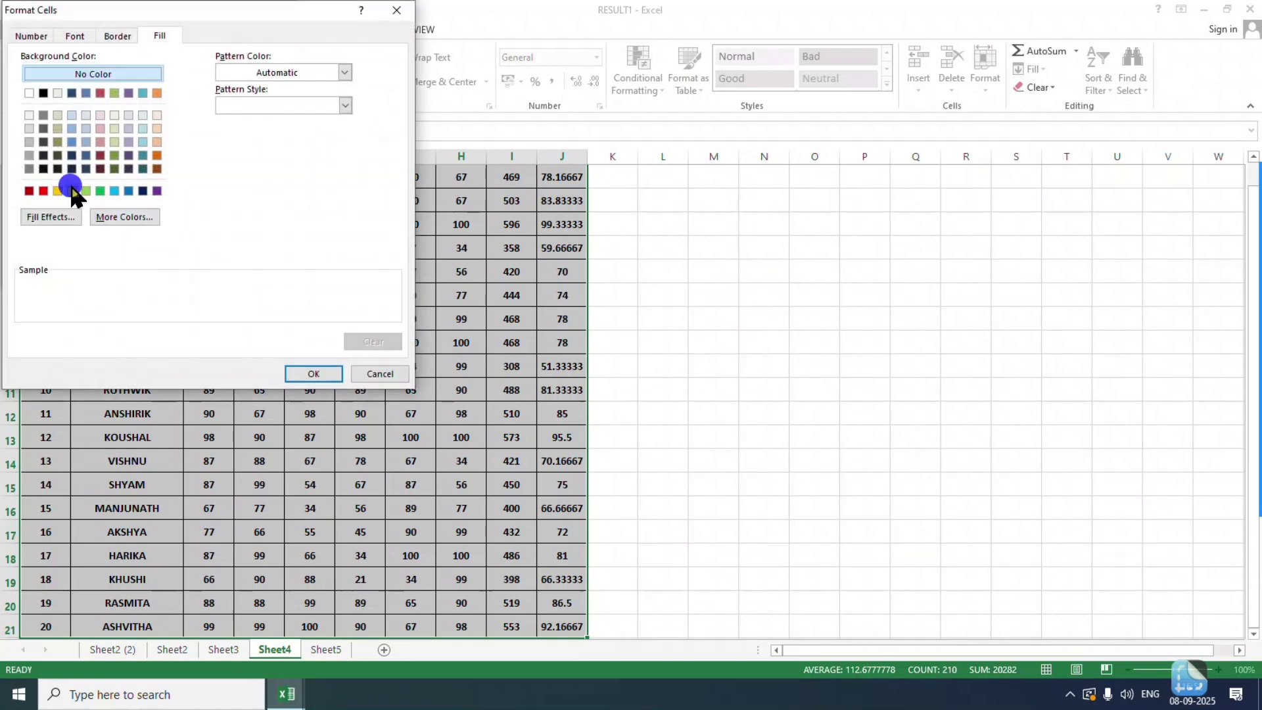
{"action": "left_click", "coordinate": [72, 191]}
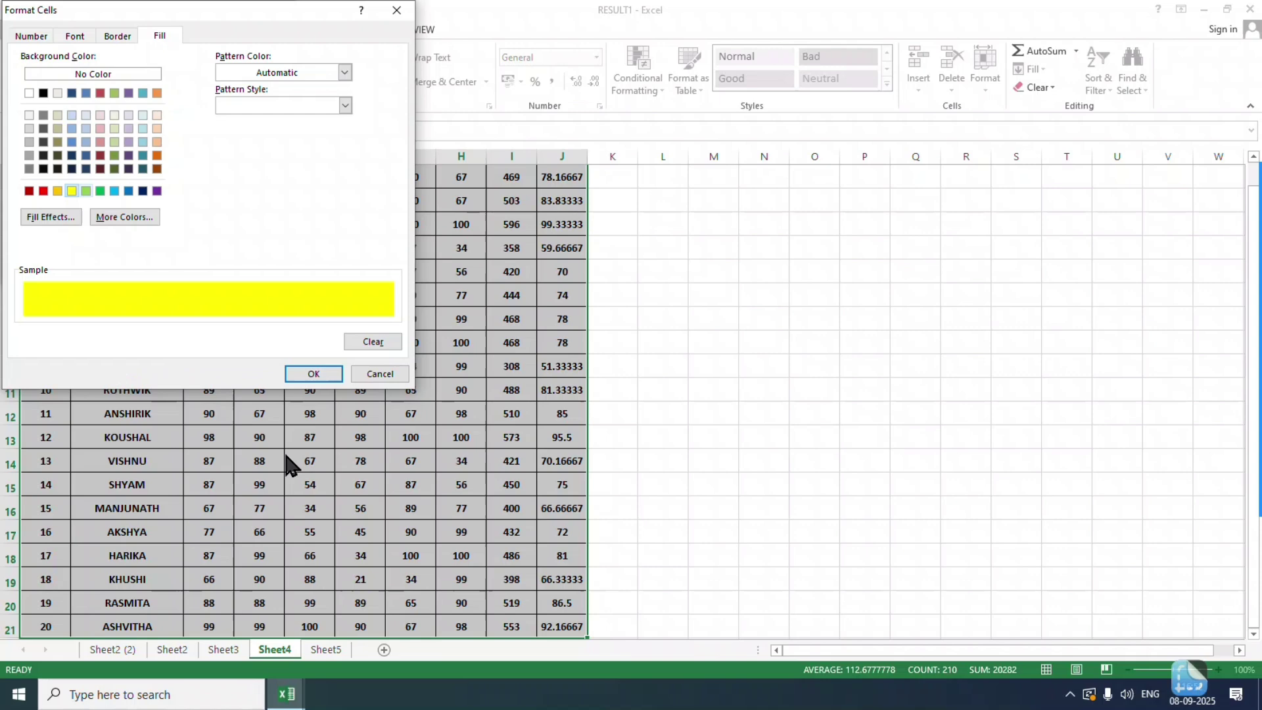
{"action": "left_click", "coordinate": [298, 372]}
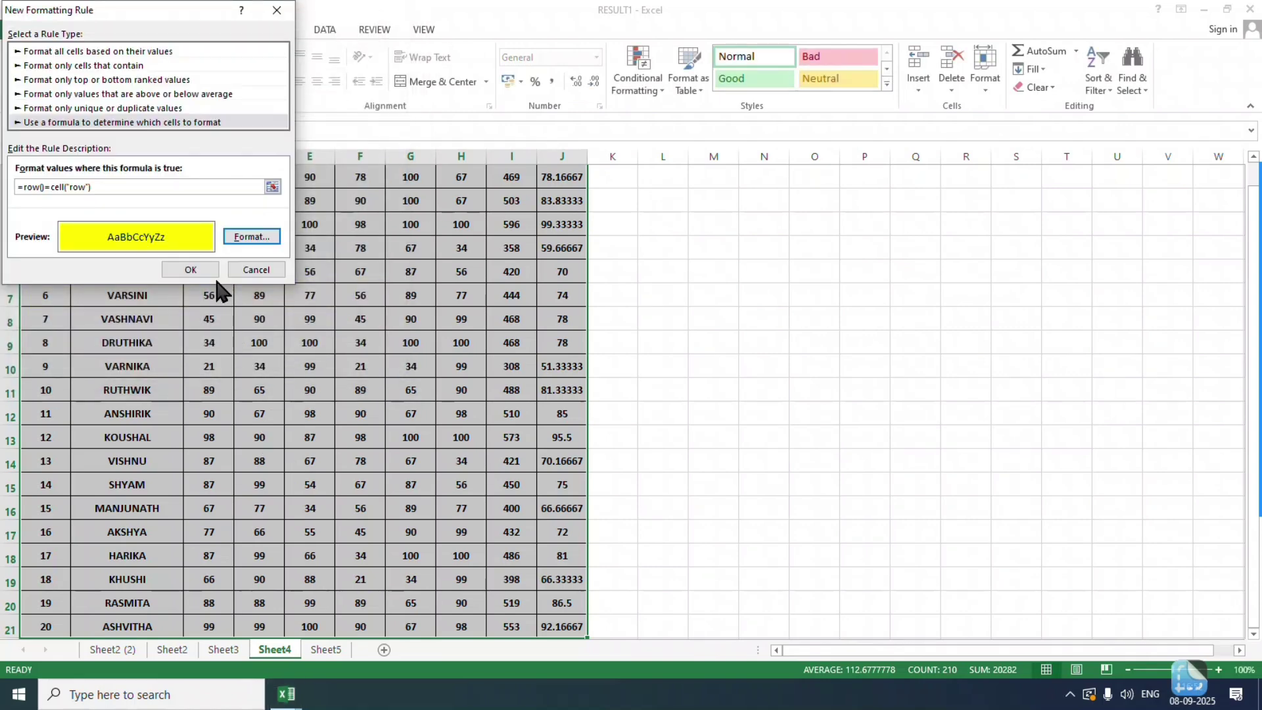
{"action": "left_click", "coordinate": [191, 270]}
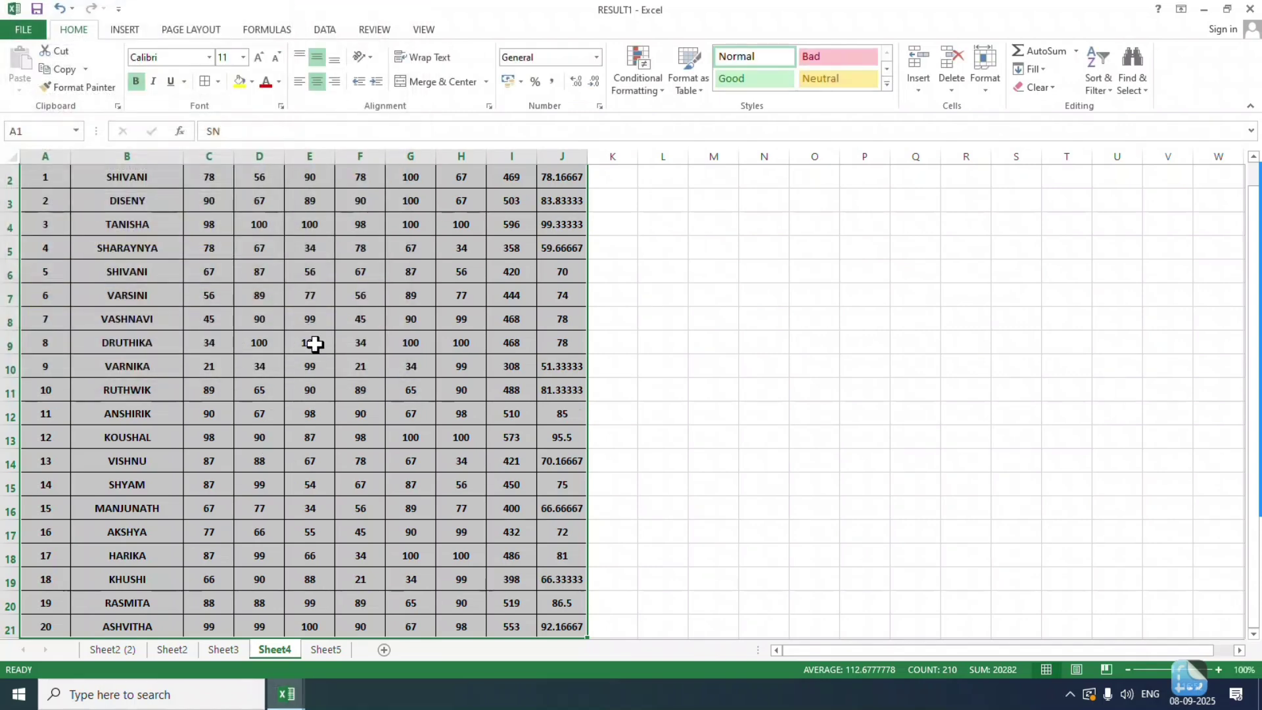
{"action": "scroll", "coordinate": [315, 342], "scroll_direction": "up", "scroll_amount": 1}
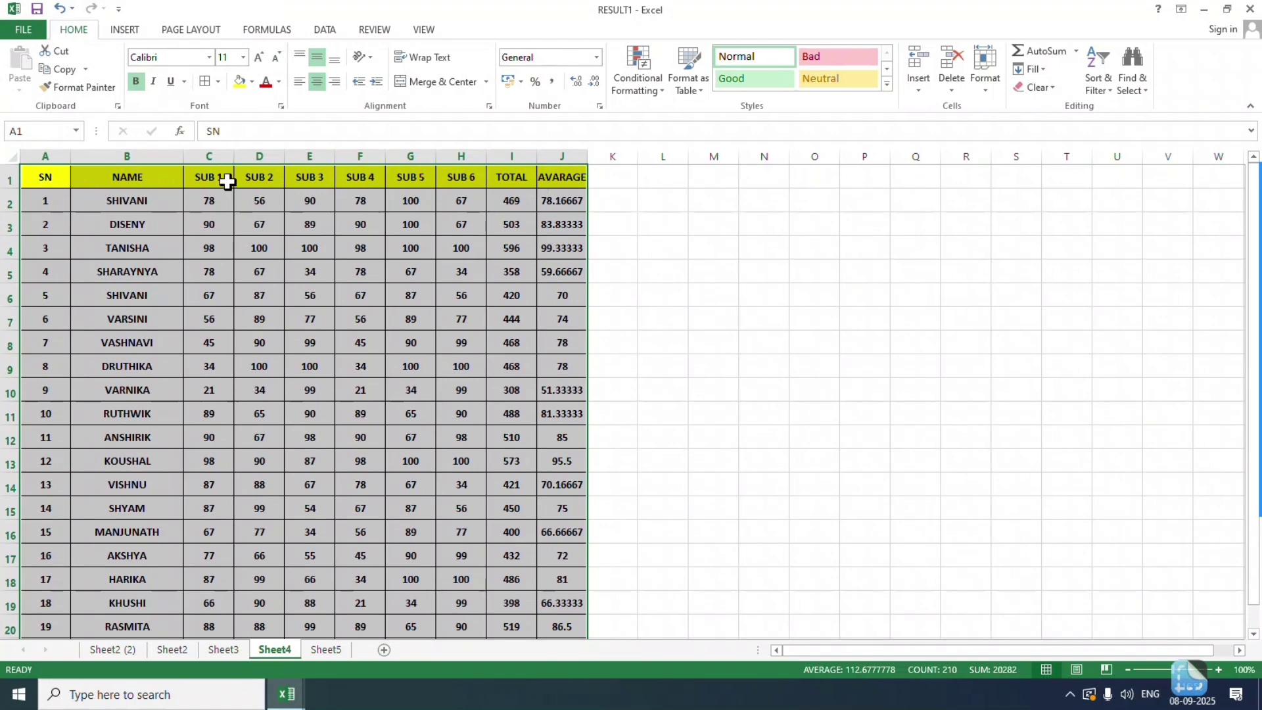
{"action": "left_click", "coordinate": [135, 319]}
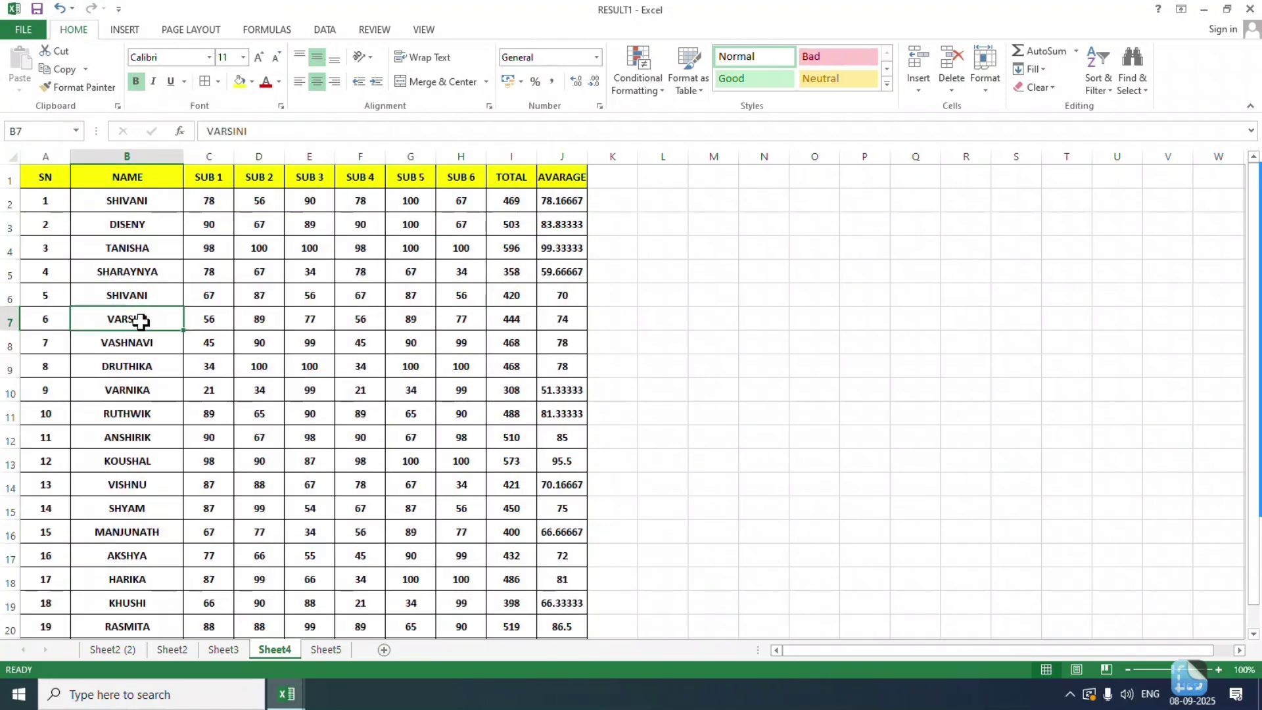
Open Sheet4's code in the VBA editor and add a Worksheet SelectionChange event procedure
{"action": "left_click", "coordinate": [280, 649]}
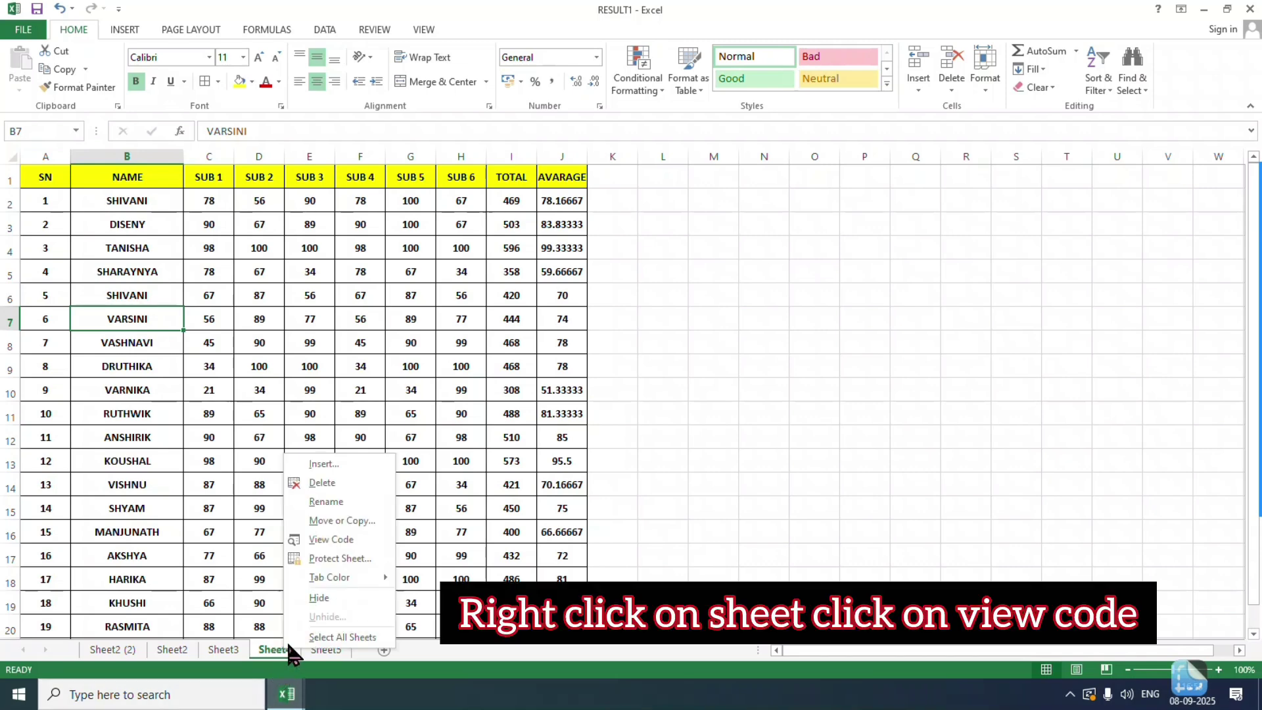
{"action": "left_click", "coordinate": [321, 540]}
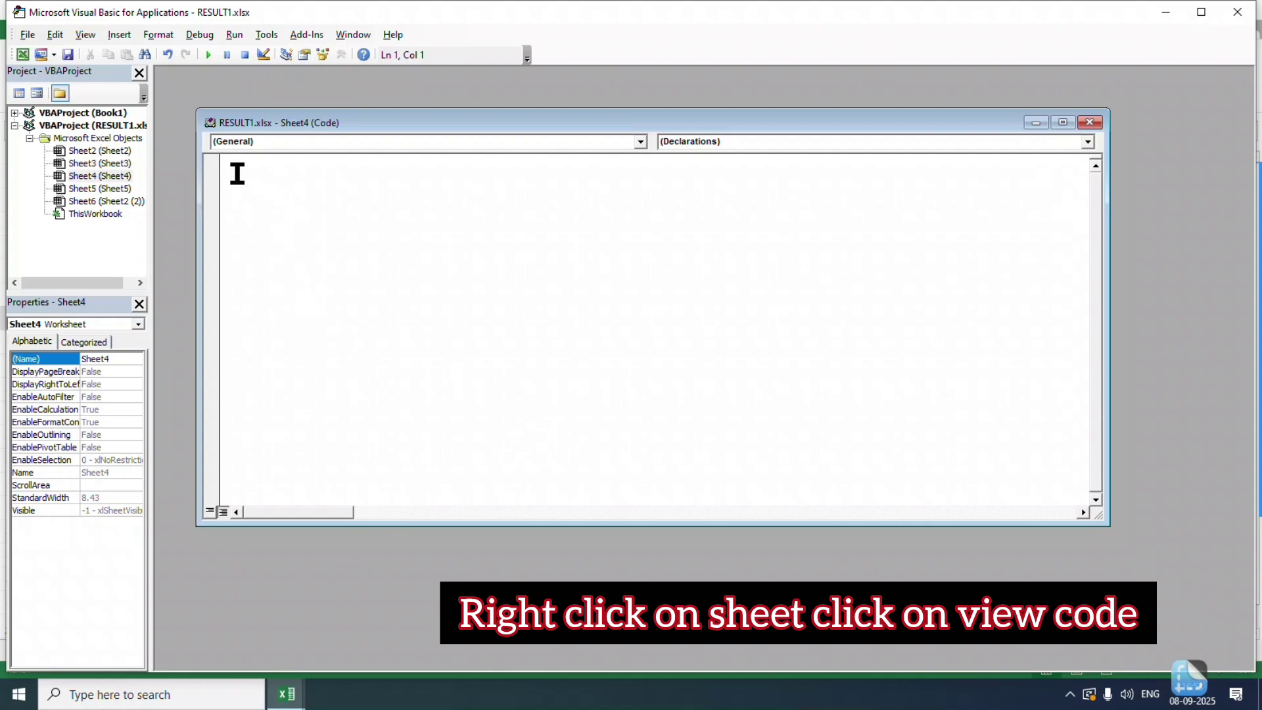
{"action": "left_click", "coordinate": [242, 142]}
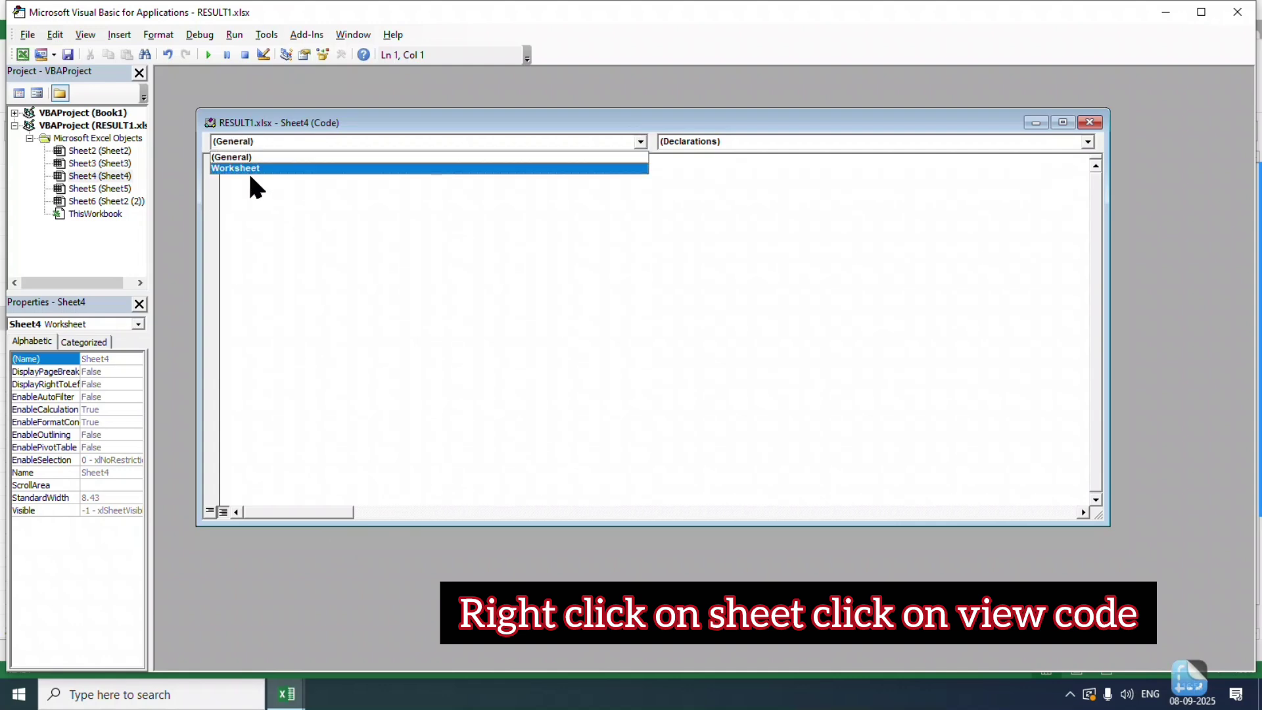
{"action": "left_click", "coordinate": [248, 171]}
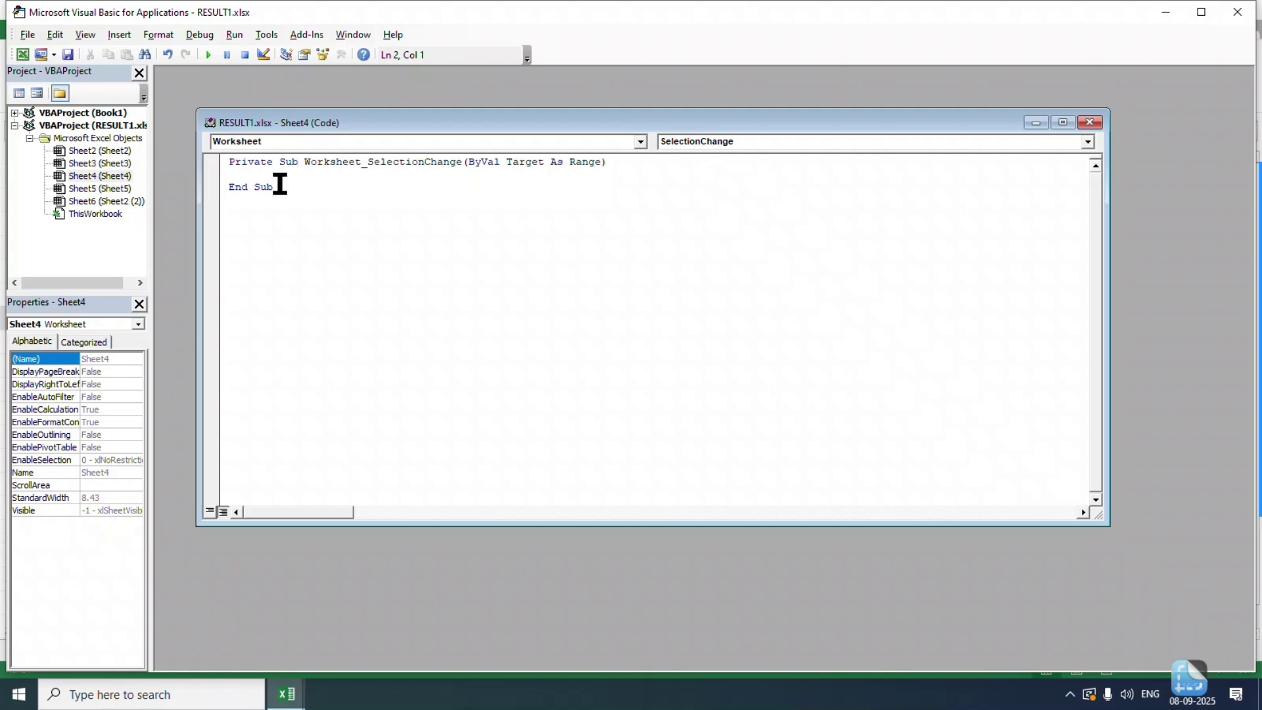
Add the line target.Calculate to the SelectionChange procedure and close the VBA editor
{"action": "type", "text": "tar"}
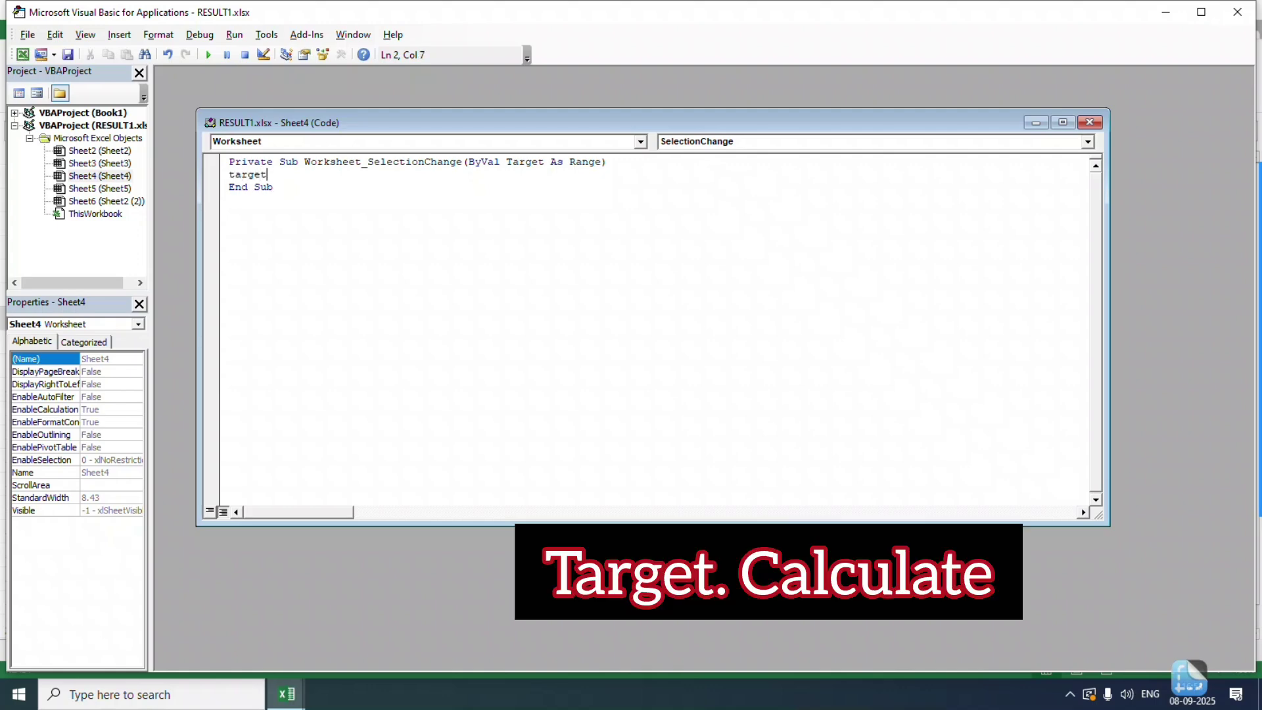
{"action": "type", "text": "get."}
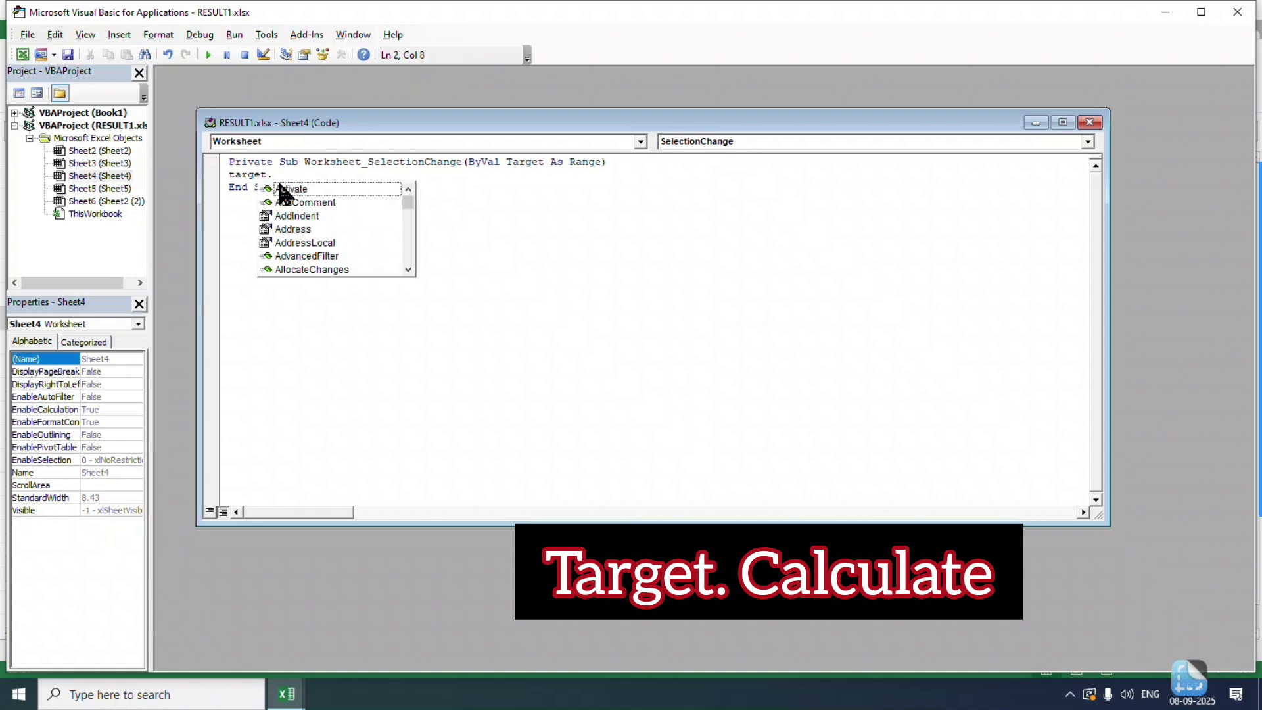
{"action": "type", "text": "c"}
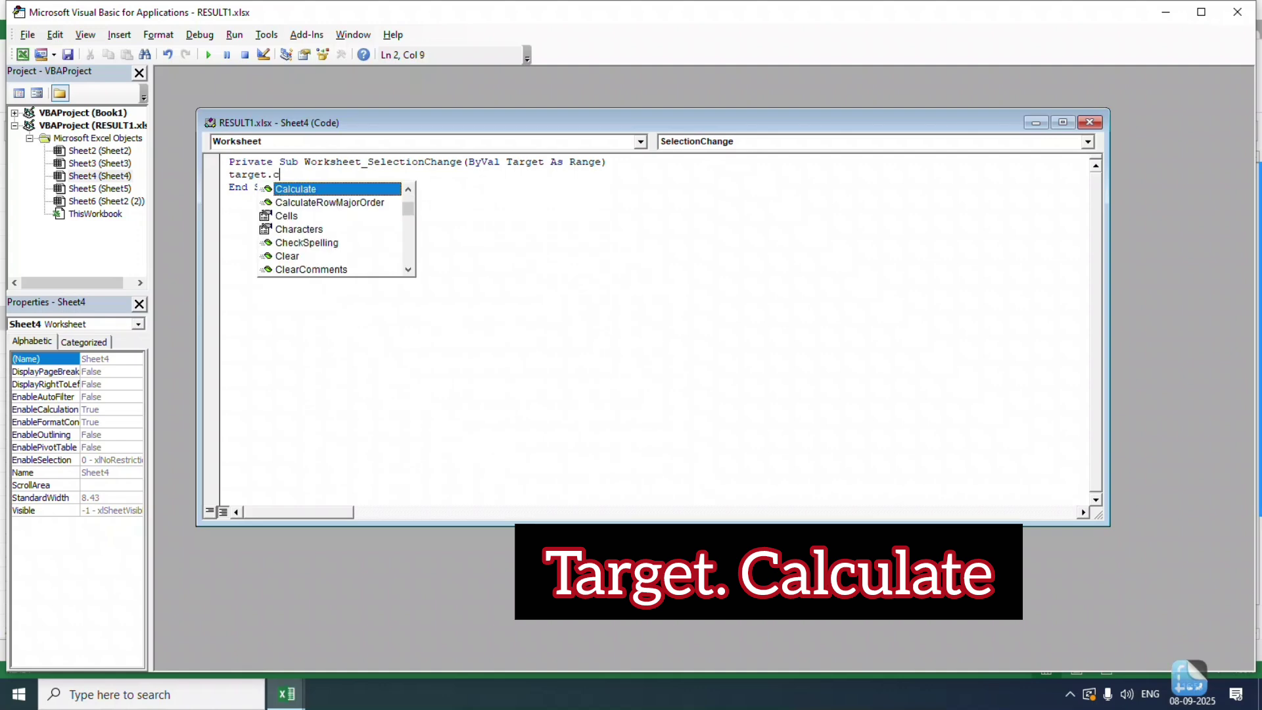
{"action": "double_click", "coordinate": [280, 189]}
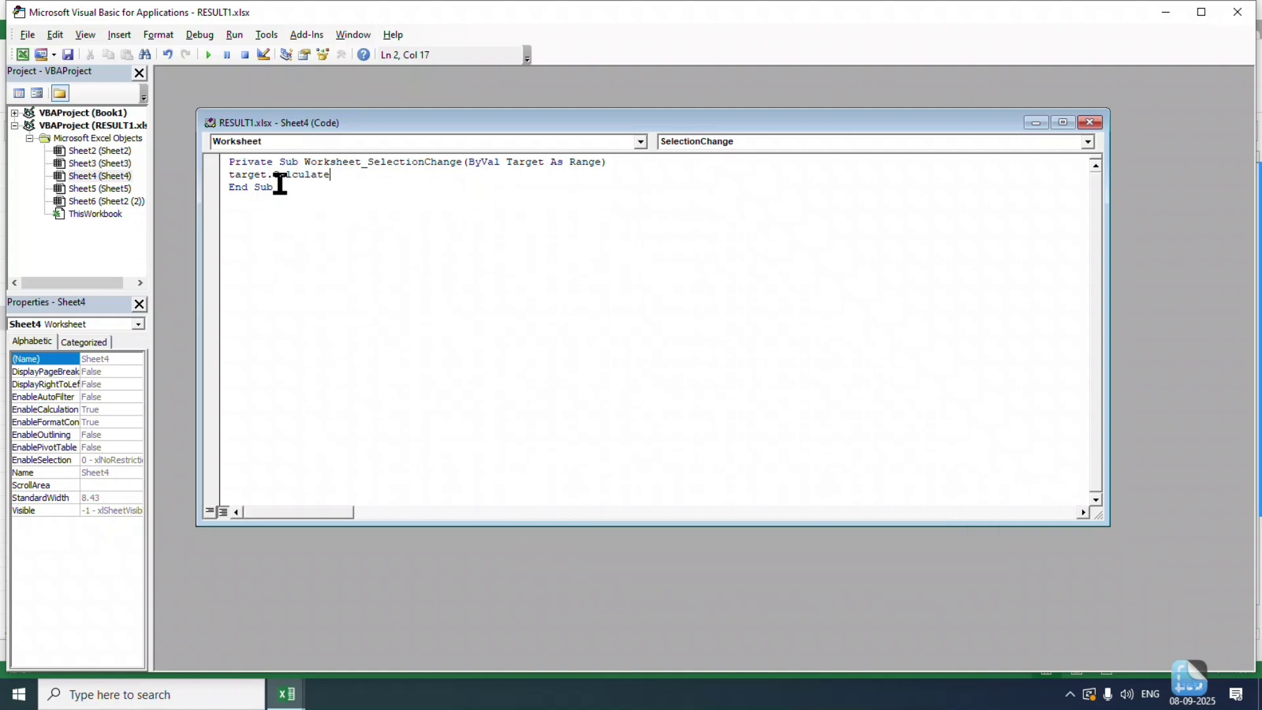
{"action": "left_click", "coordinate": [1084, 123]}
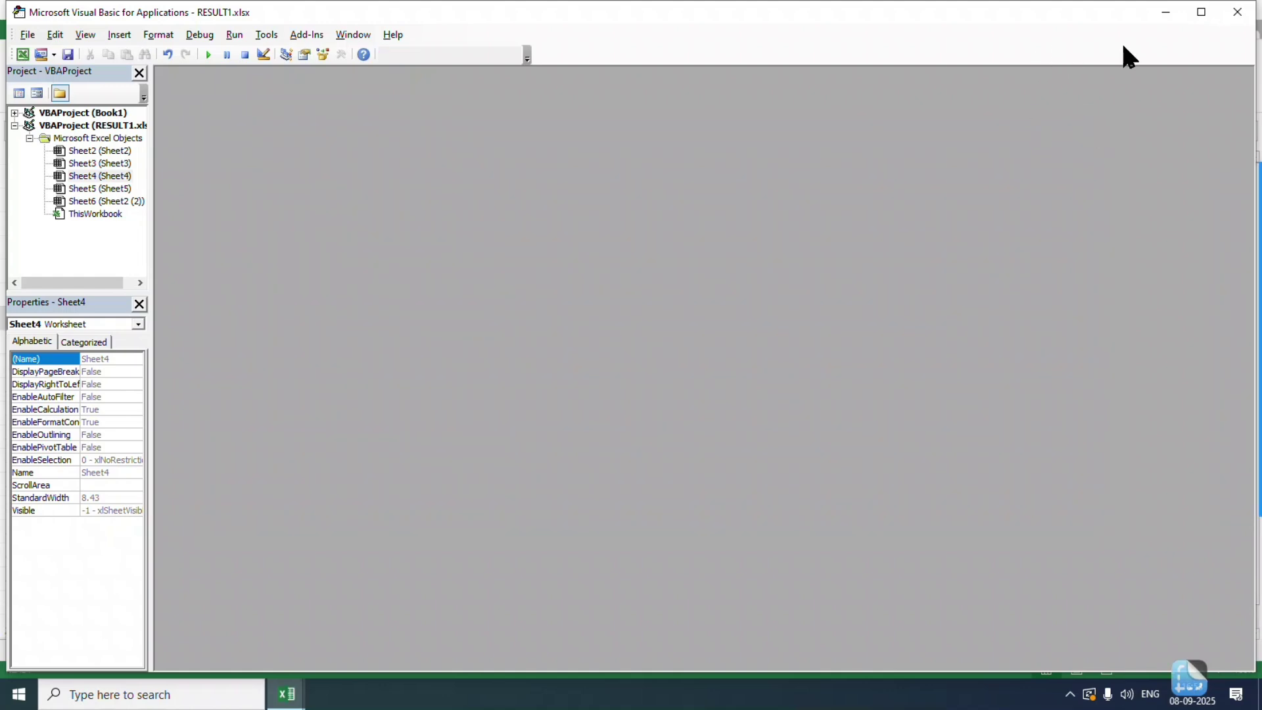
{"action": "left_click", "coordinate": [1237, 13]}
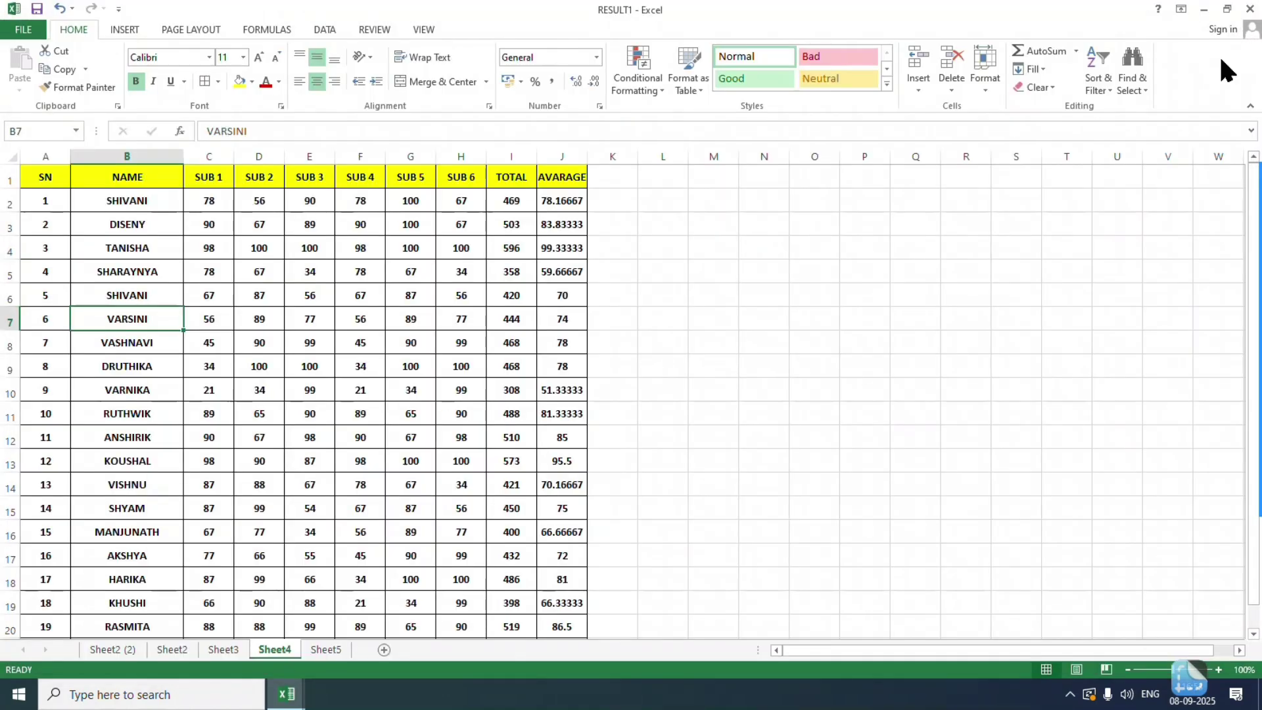
Test the automatic row highlighting on Sheet4 by selecting cells of different rows in the NAME column
{"action": "left_click", "coordinate": [122, 271]}
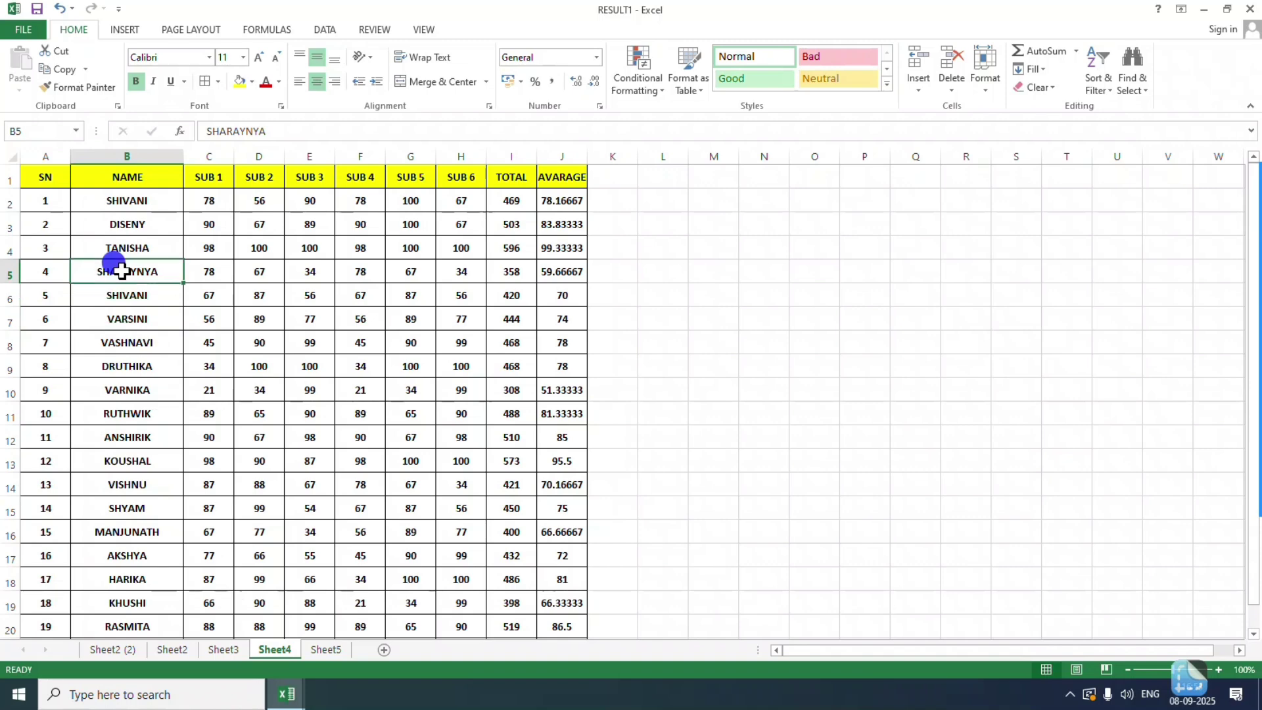
{"action": "left_click", "coordinate": [102, 365]}
{"action": "left_click", "coordinate": [107, 431]}
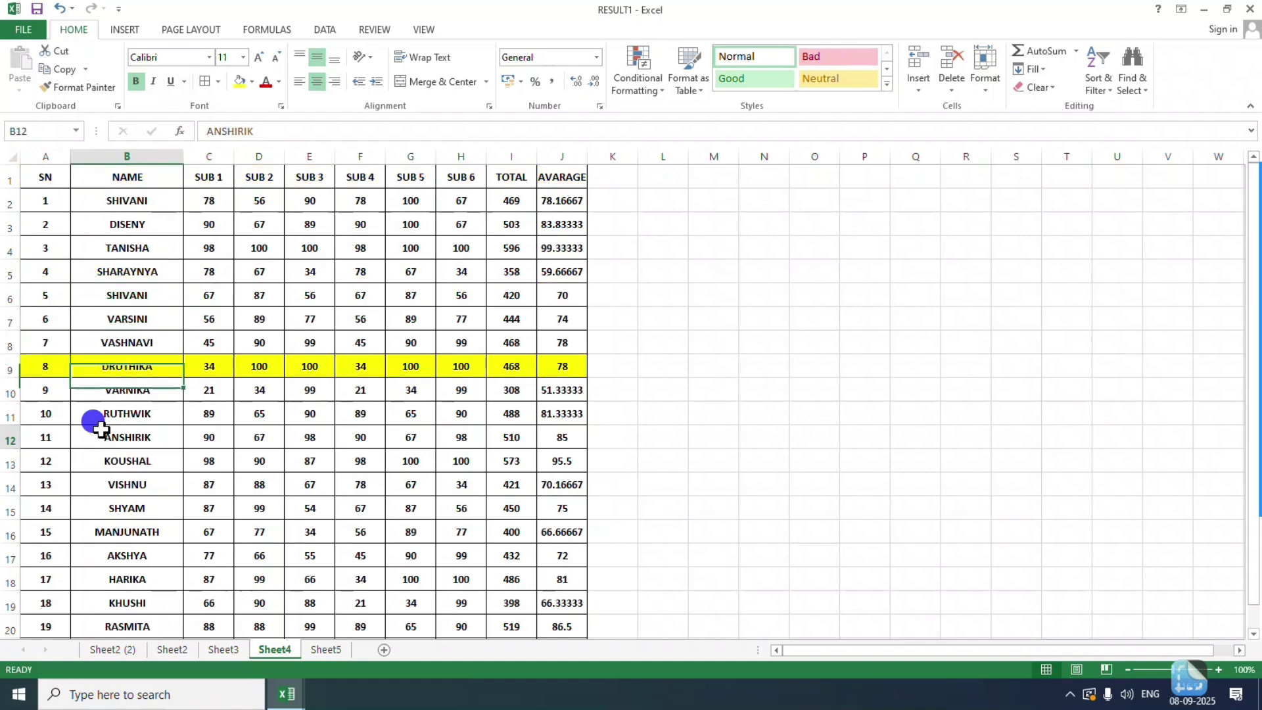
{"action": "left_click", "coordinate": [123, 345]}
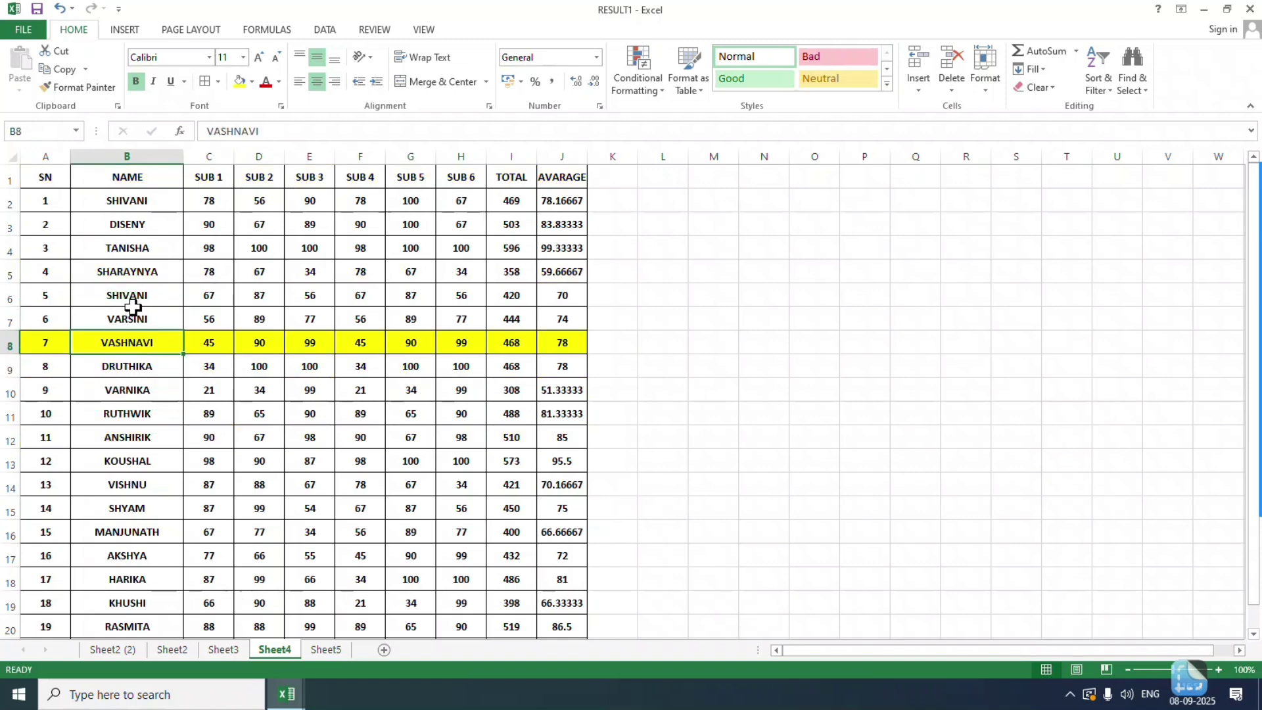
{"action": "left_click", "coordinate": [129, 270]}
{"action": "left_click", "coordinate": [125, 388]}
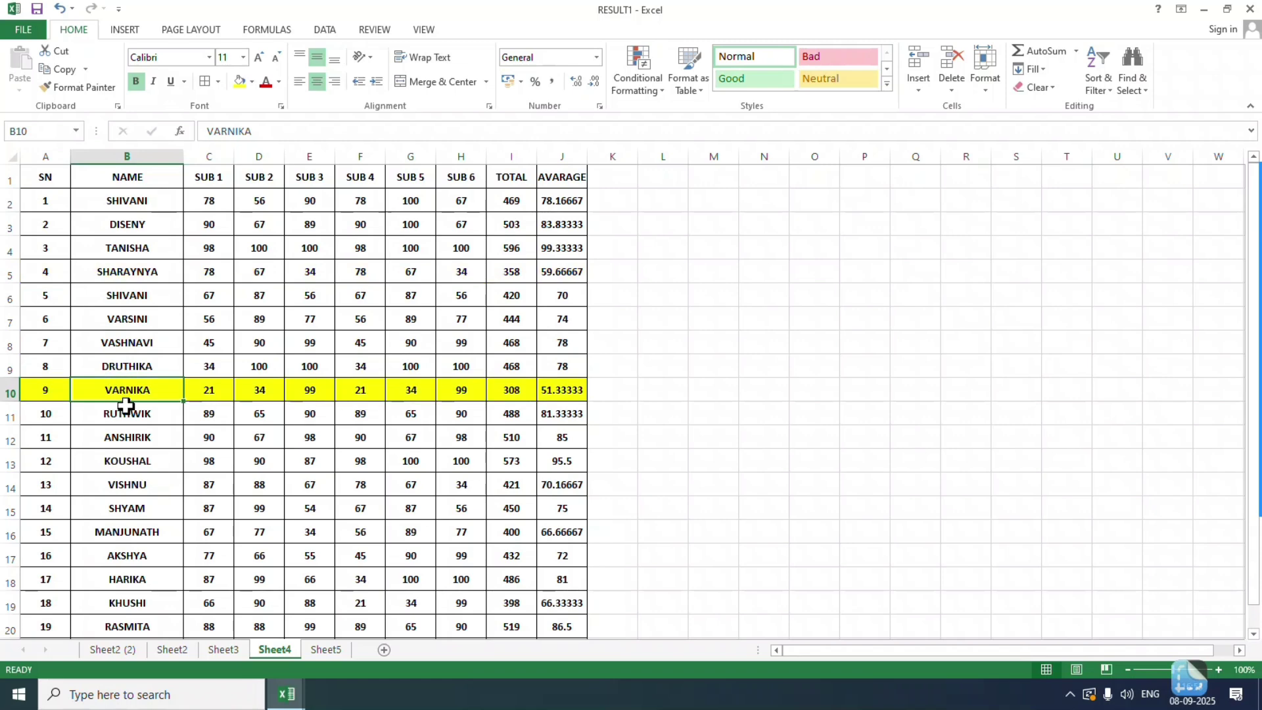
Select the results table A1:J20 and clear the conditional formatting rules from the entire sheet
{"action": "left_click", "coordinate": [113, 462]}
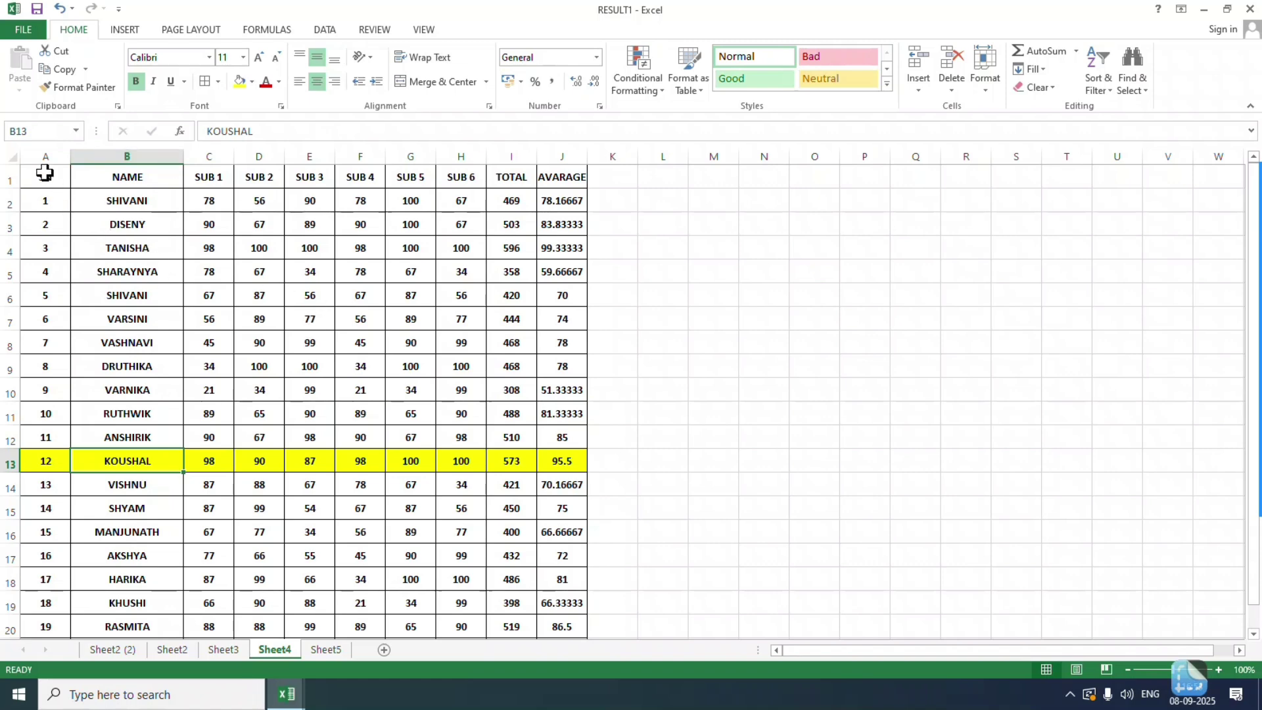
{"action": "left_click_drag", "start_coordinate": [40, 172], "coordinate": [561, 595]}
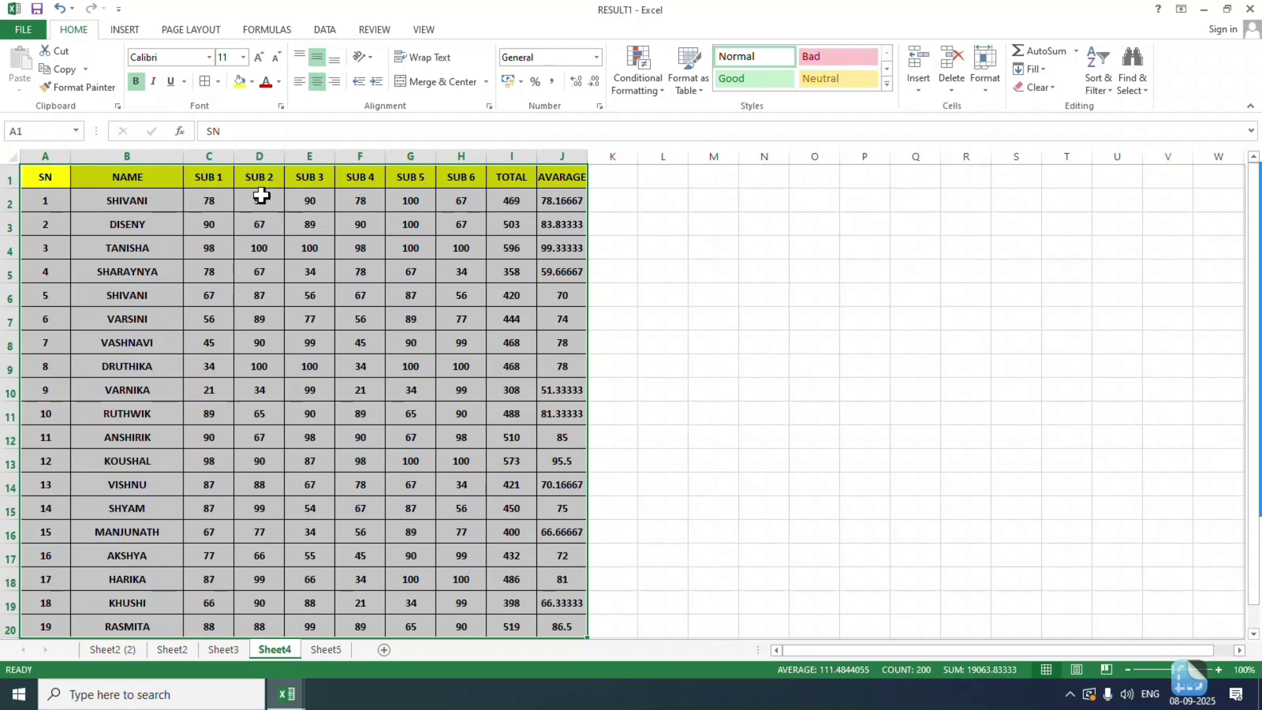
{"action": "left_click", "coordinate": [635, 78]}
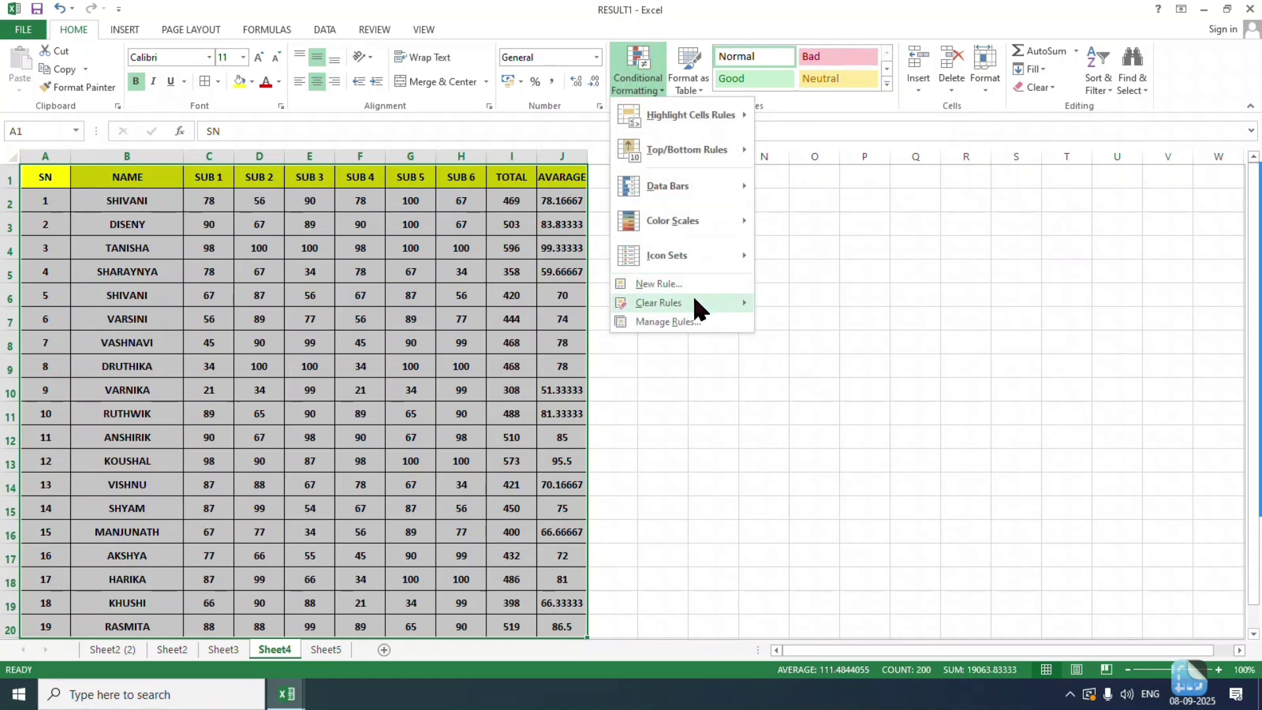
{"action": "mouse_move", "coordinate": [696, 302]}
{"action": "left_click", "coordinate": [776, 321]}
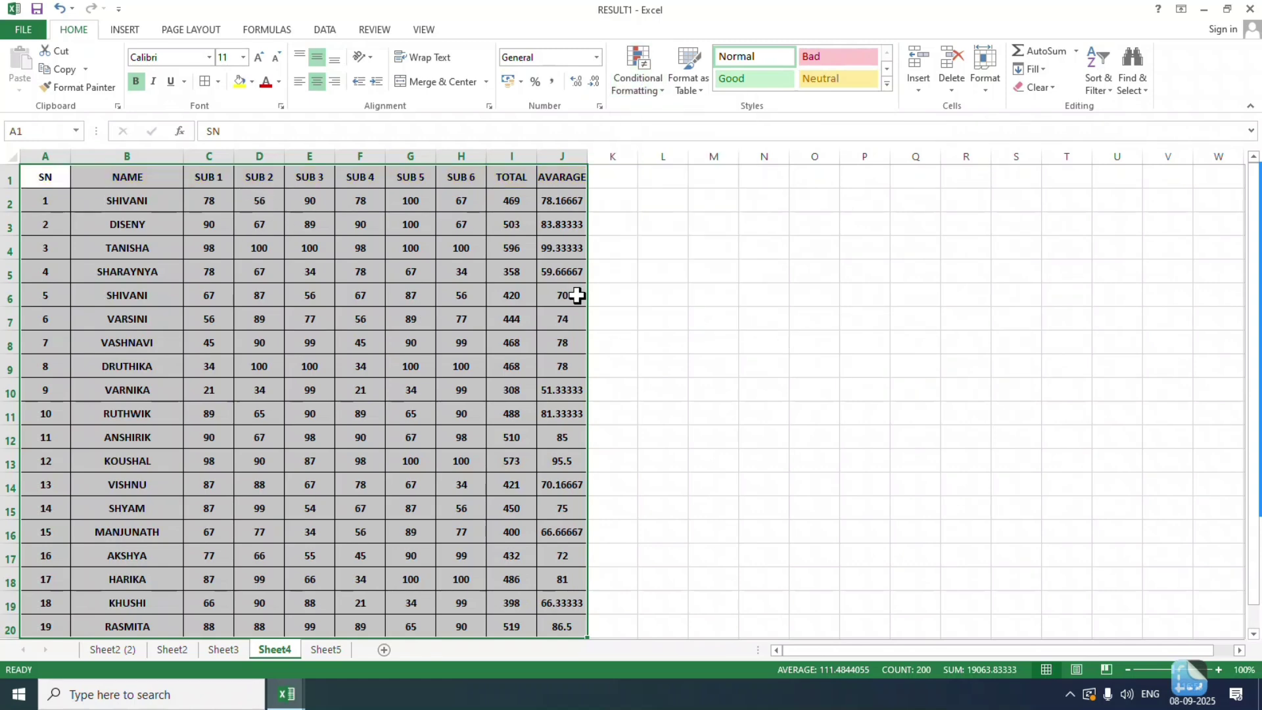
Start a new formula-based conditional formatting rule for the table with the formula =column()=cell("col")
{"action": "left_click", "coordinate": [628, 80]}
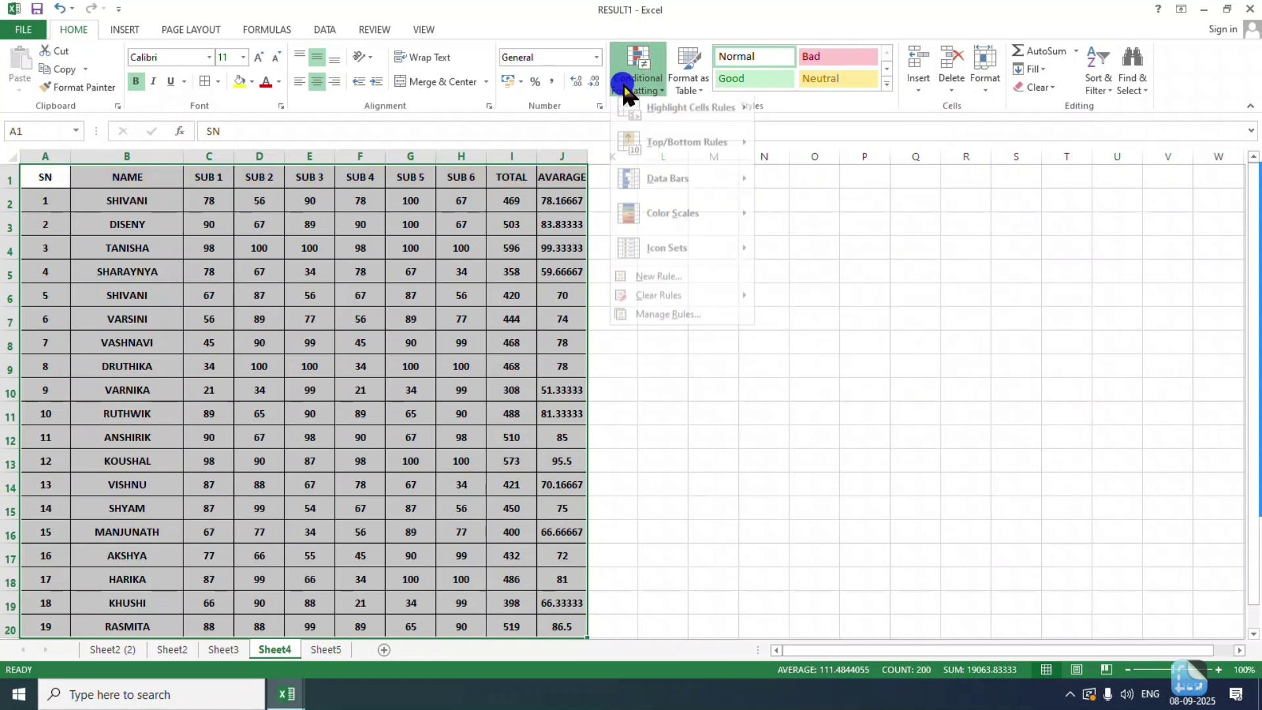
{"action": "left_click", "coordinate": [701, 282]}
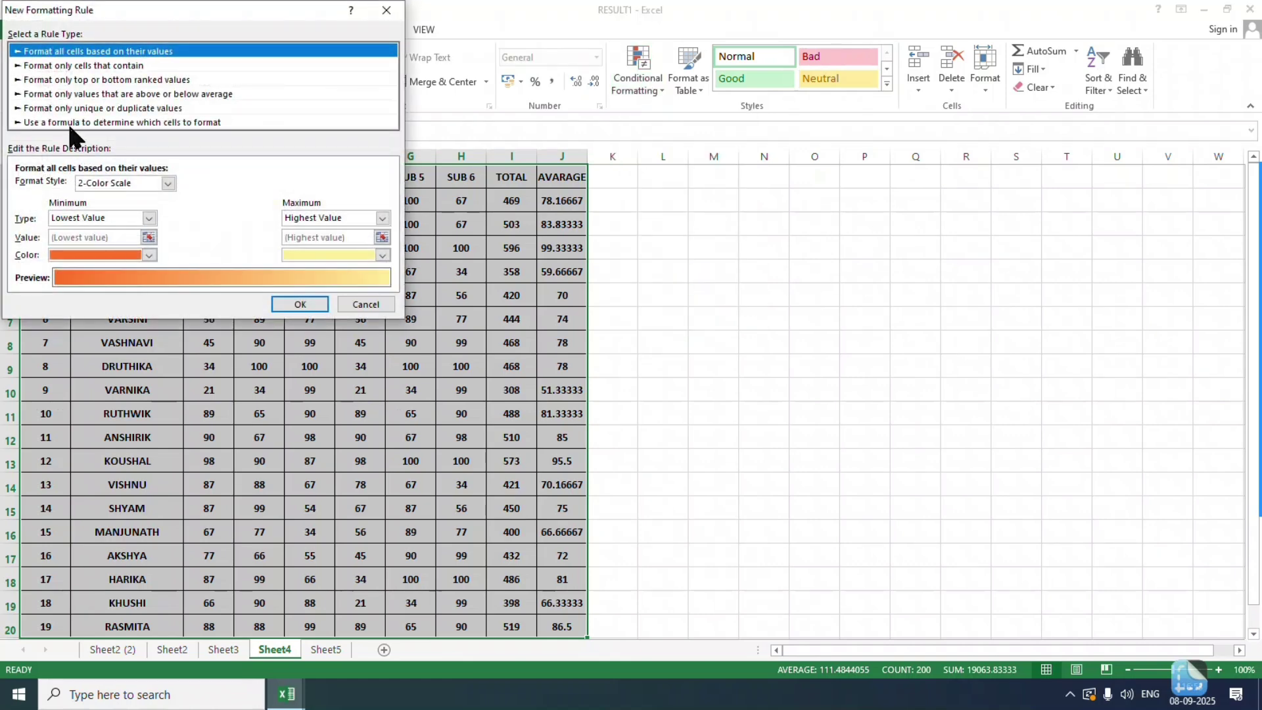
{"action": "left_click", "coordinate": [69, 122]}
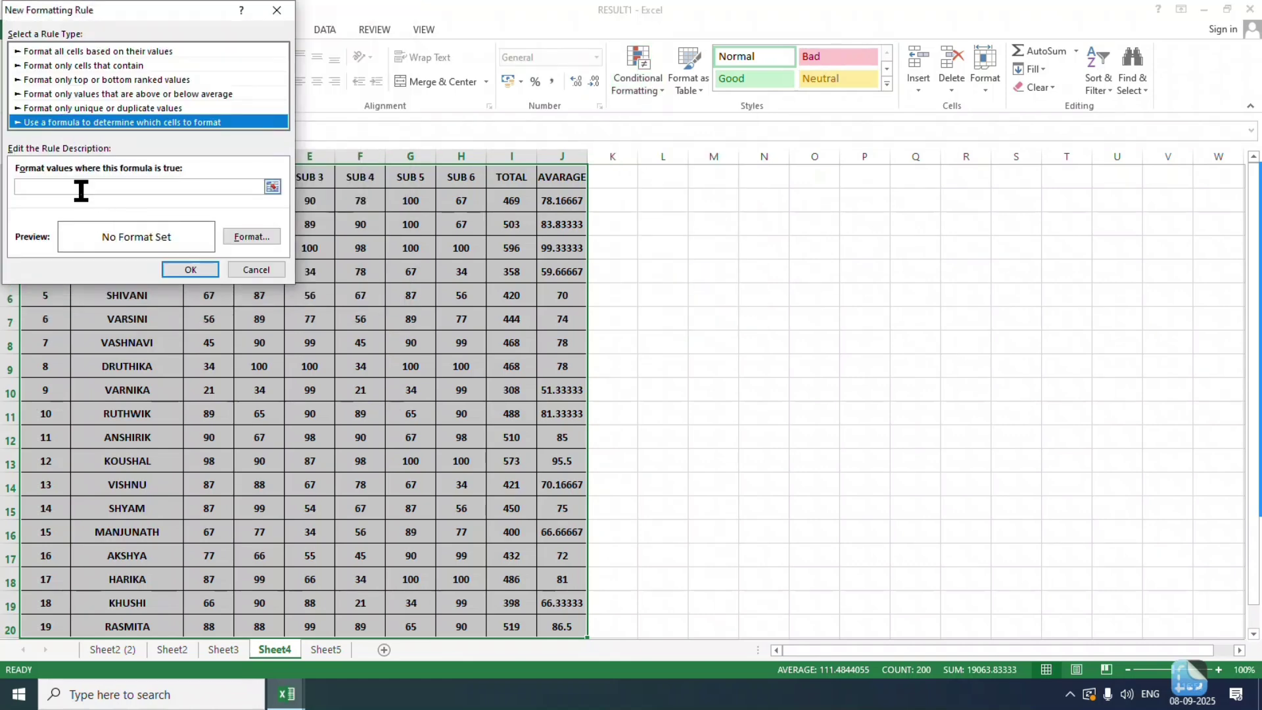
{"action": "left_click", "coordinate": [80, 187]}
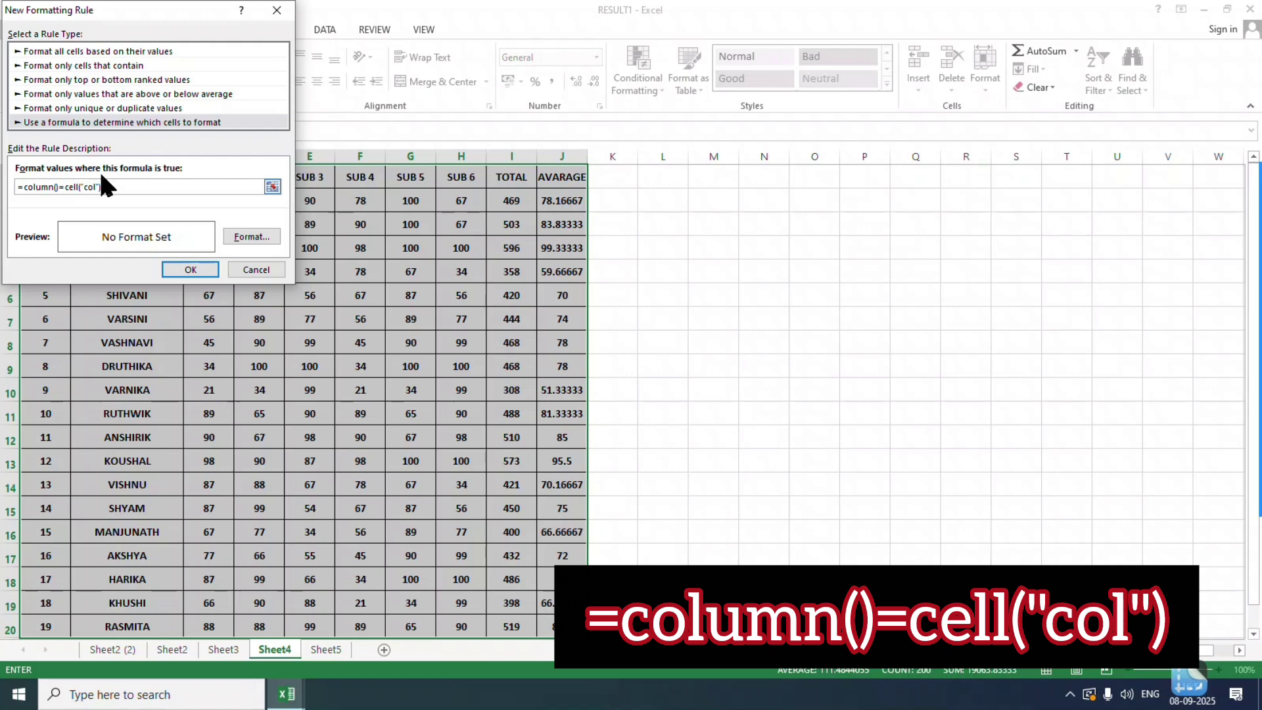
Give the column rule a yellow fill and apply it to the table
{"action": "left_click", "coordinate": [255, 238]}
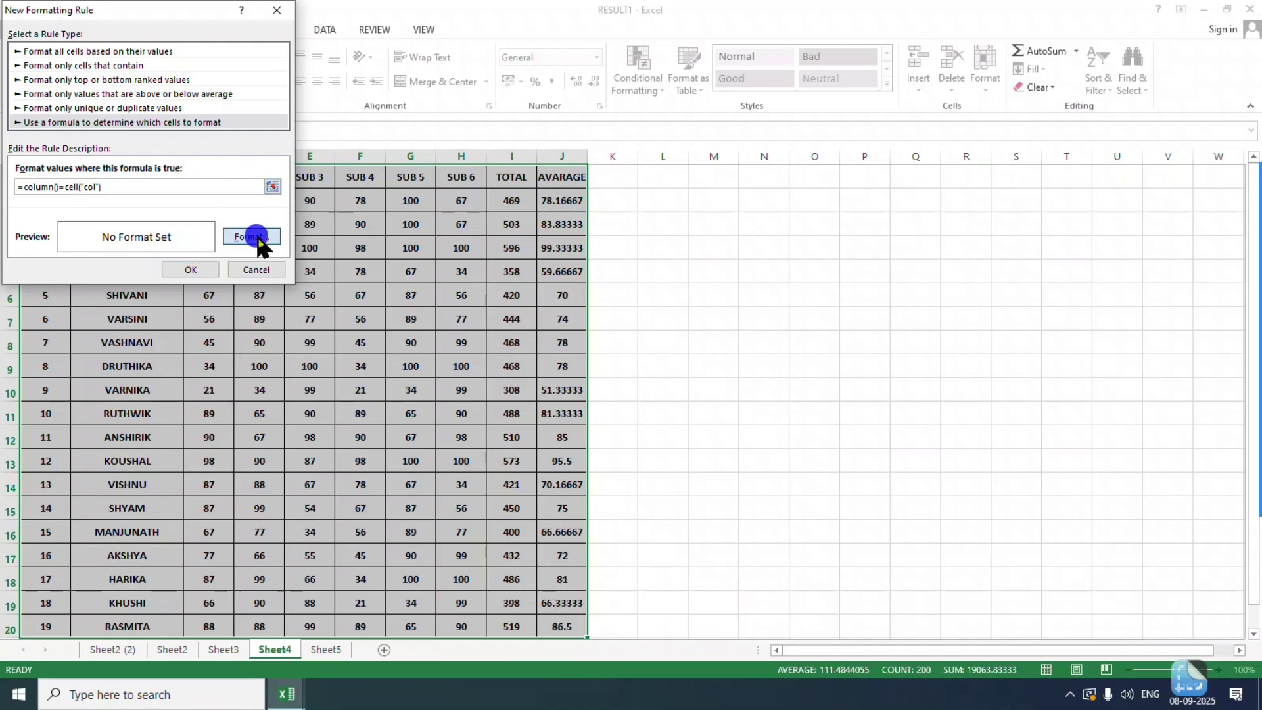
{"action": "left_click", "coordinate": [71, 191]}
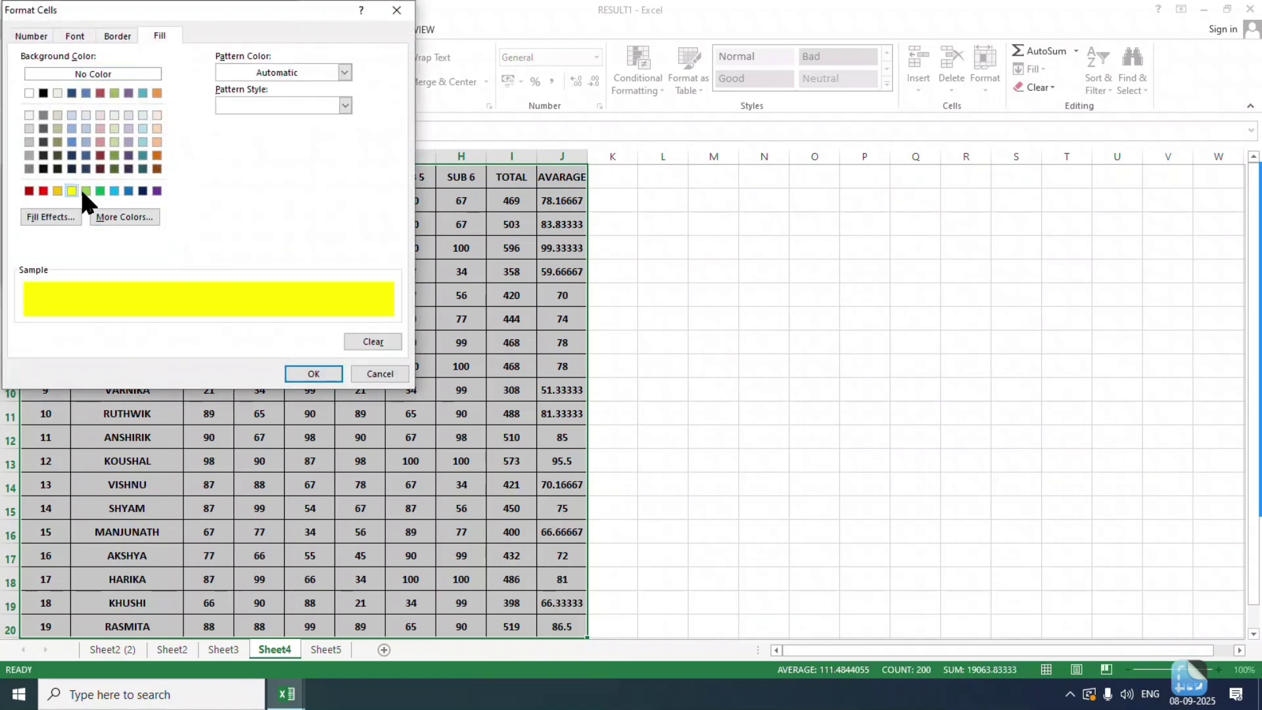
{"action": "left_click", "coordinate": [312, 373]}
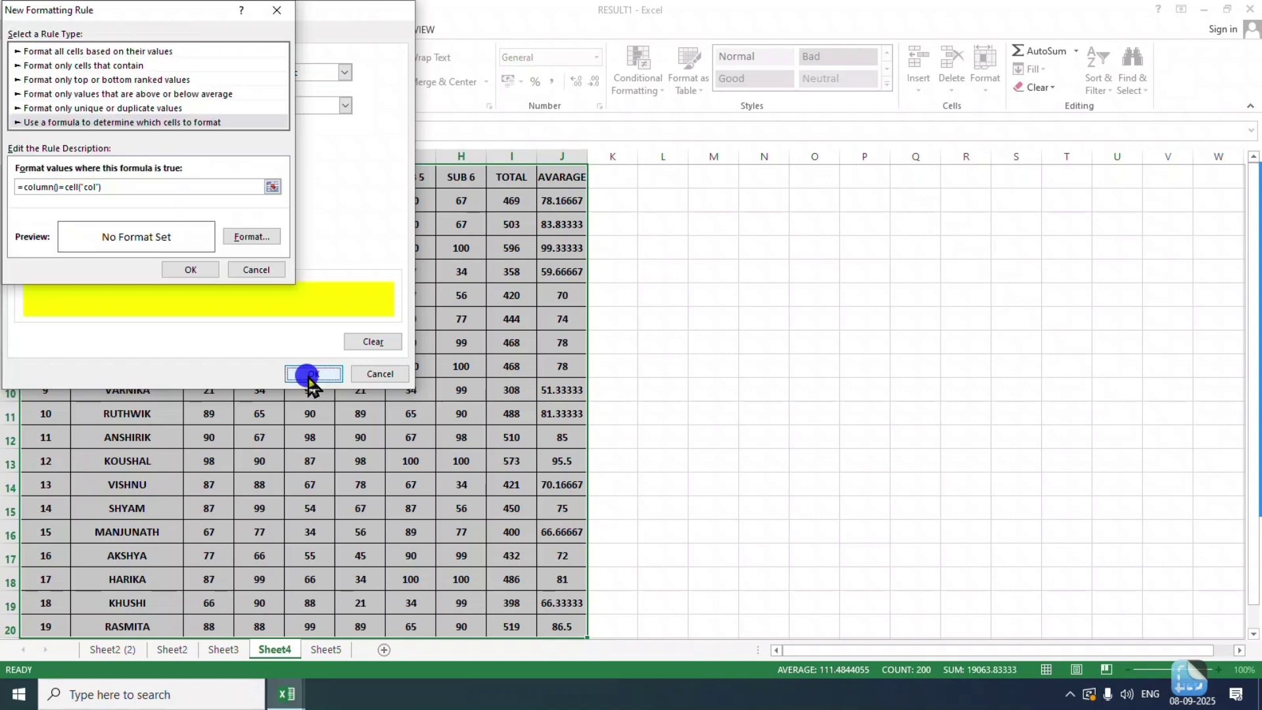
{"action": "left_click", "coordinate": [189, 268]}
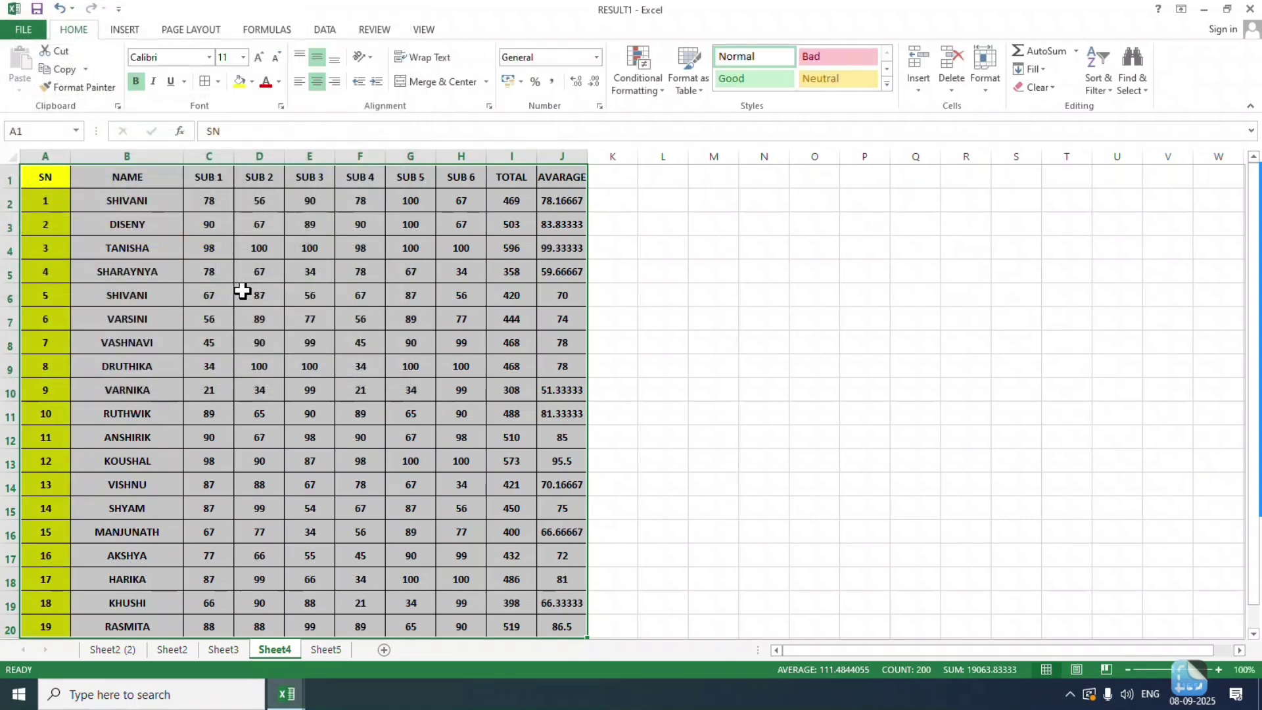
Test the automatic column highlighting by selecting cells in different columns, including E1, F1, B9 and E10
{"action": "left_click", "coordinate": [299, 176]}
{"action": "left_click", "coordinate": [363, 181]}
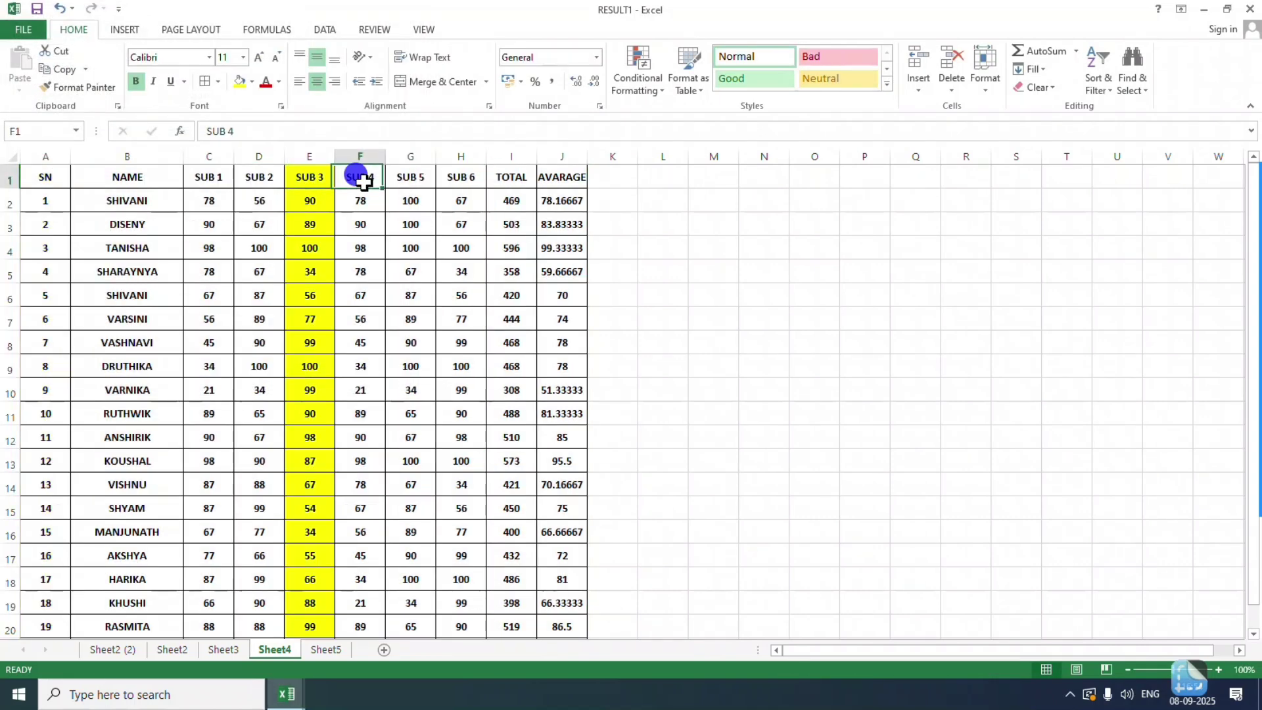
{"action": "left_click", "coordinate": [194, 295]}
{"action": "left_click", "coordinate": [144, 367]}
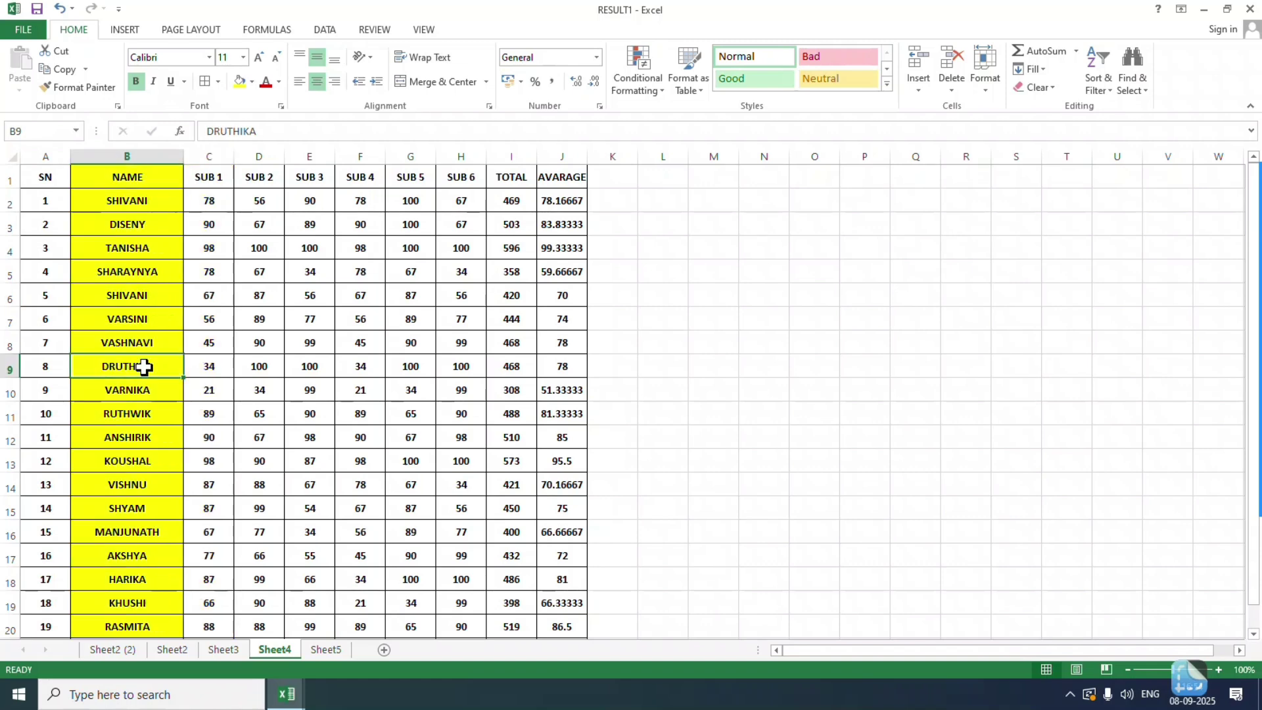
{"action": "left_click", "coordinate": [296, 388]}
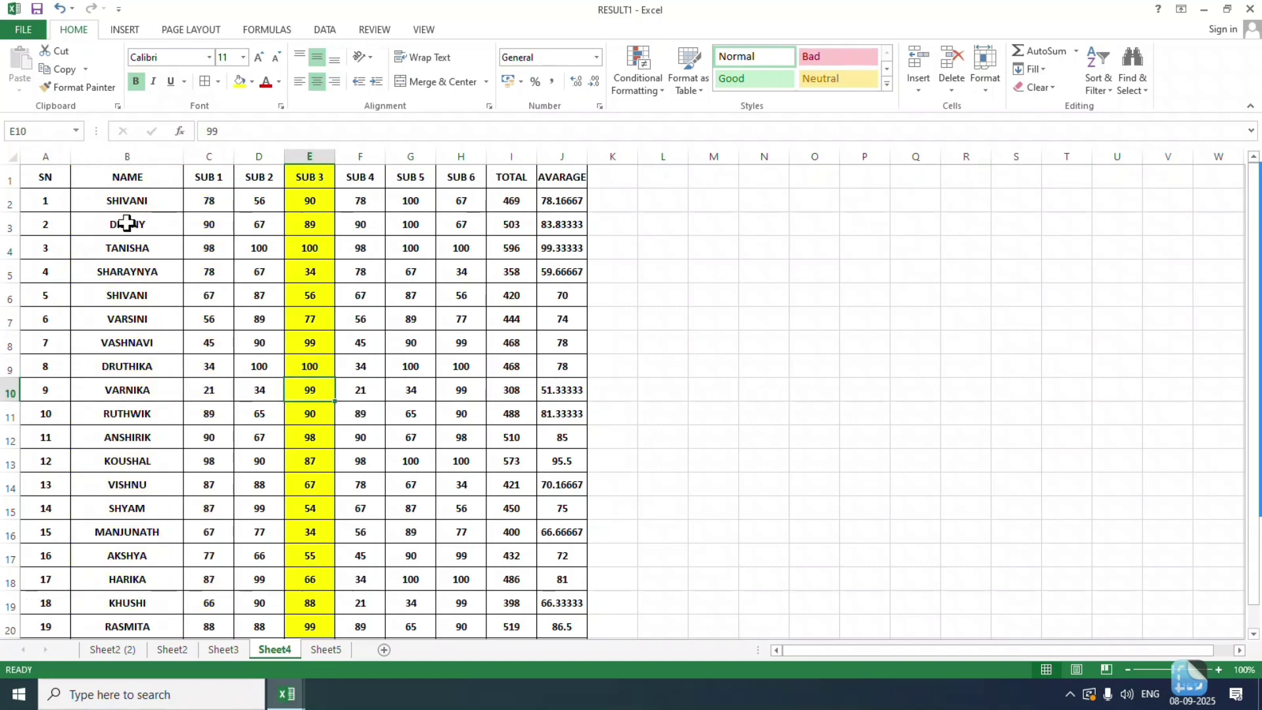
Select table range A1:J20 again and clear the column highlighting rule from the entire sheet
{"action": "left_click", "coordinate": [33, 178]}
{"action": "left_click_drag", "start_coordinate": [33, 178], "coordinate": [565, 626]}
{"action": "left_click", "coordinate": [626, 92]}
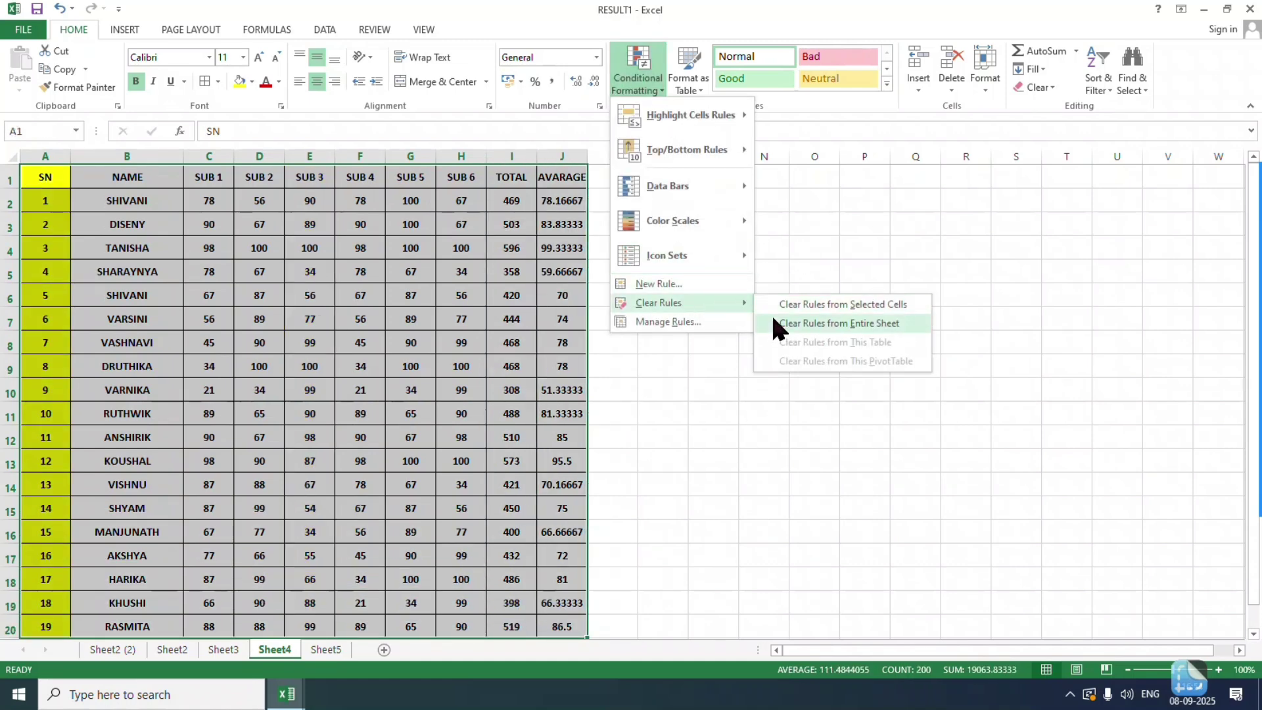
{"action": "left_click", "coordinate": [773, 314]}
Start a new formula-based conditional formatting rule for the table with the formula =or(row()=cell("row"),column()=cell("col"))
{"action": "left_click", "coordinate": [628, 88]}
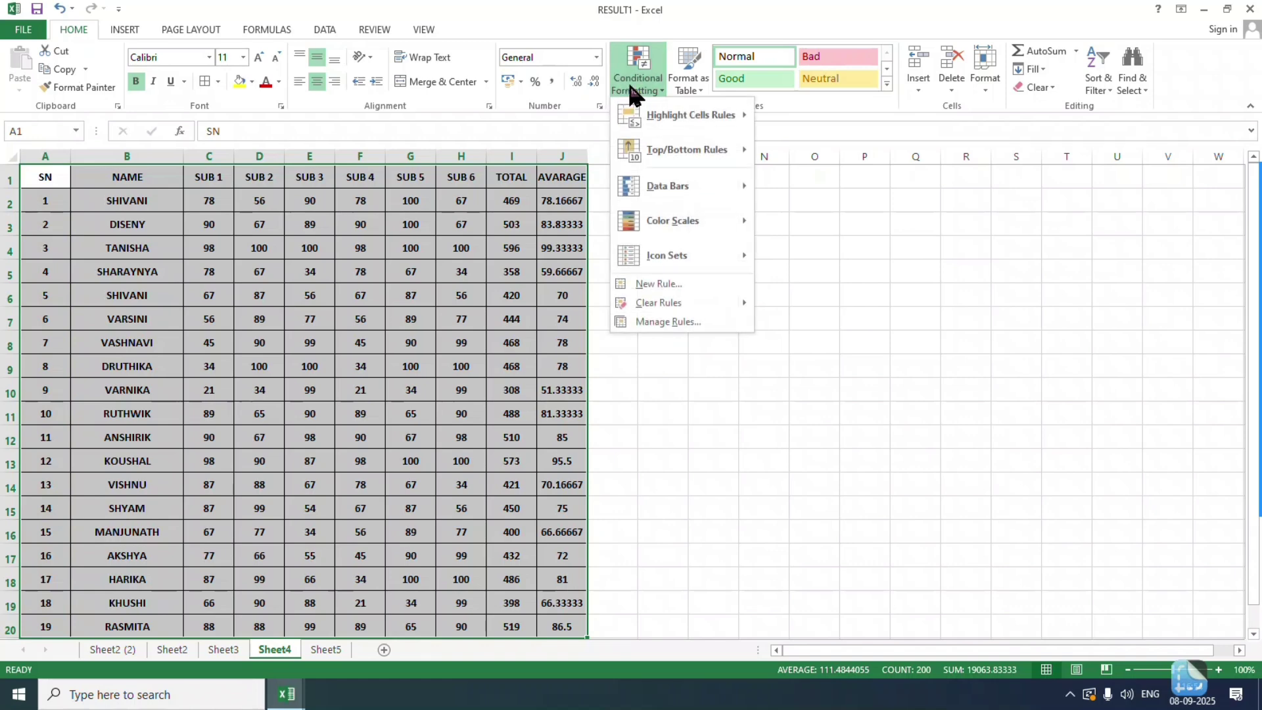
{"action": "left_click", "coordinate": [688, 285]}
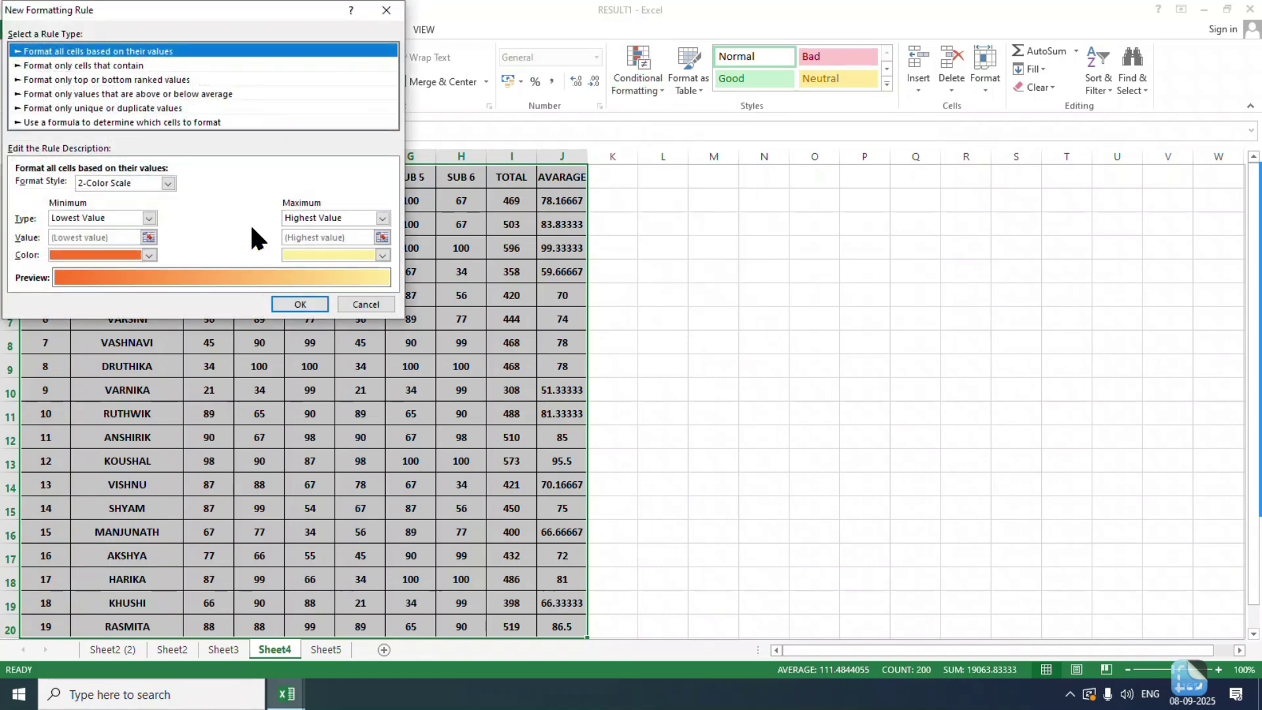
{"action": "left_click", "coordinate": [96, 122]}
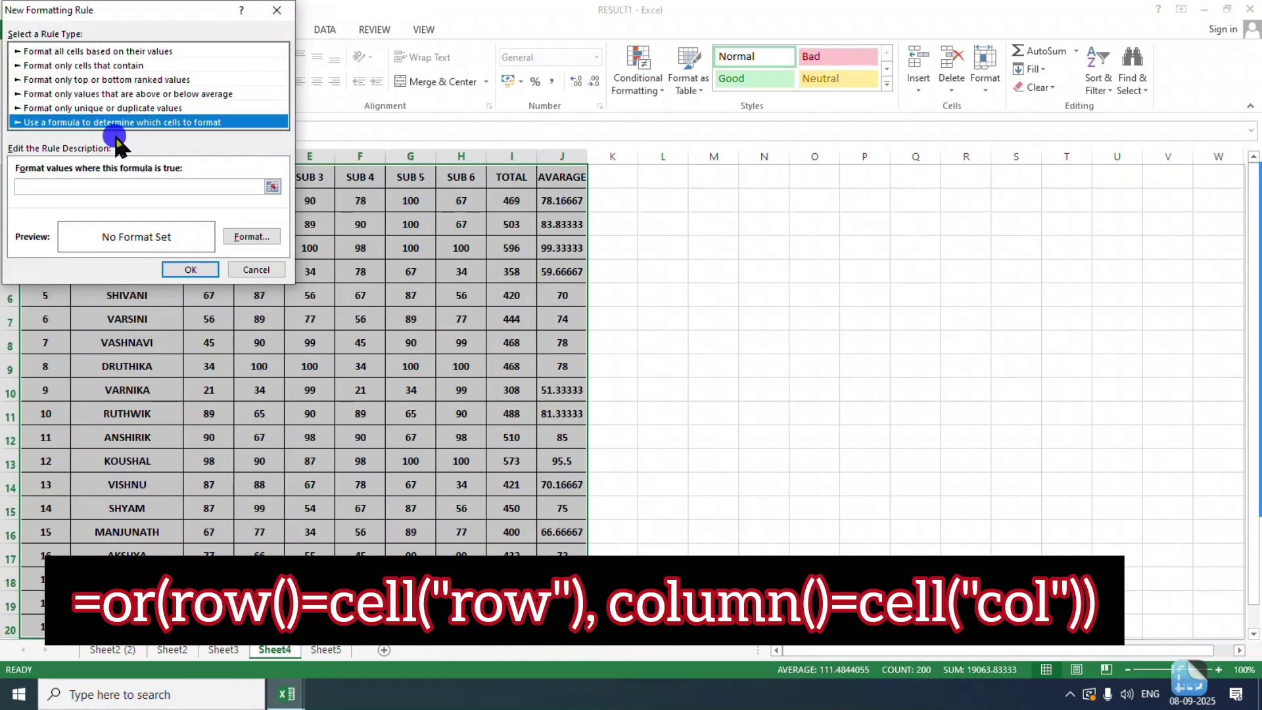
{"action": "left_click", "coordinate": [91, 186]}
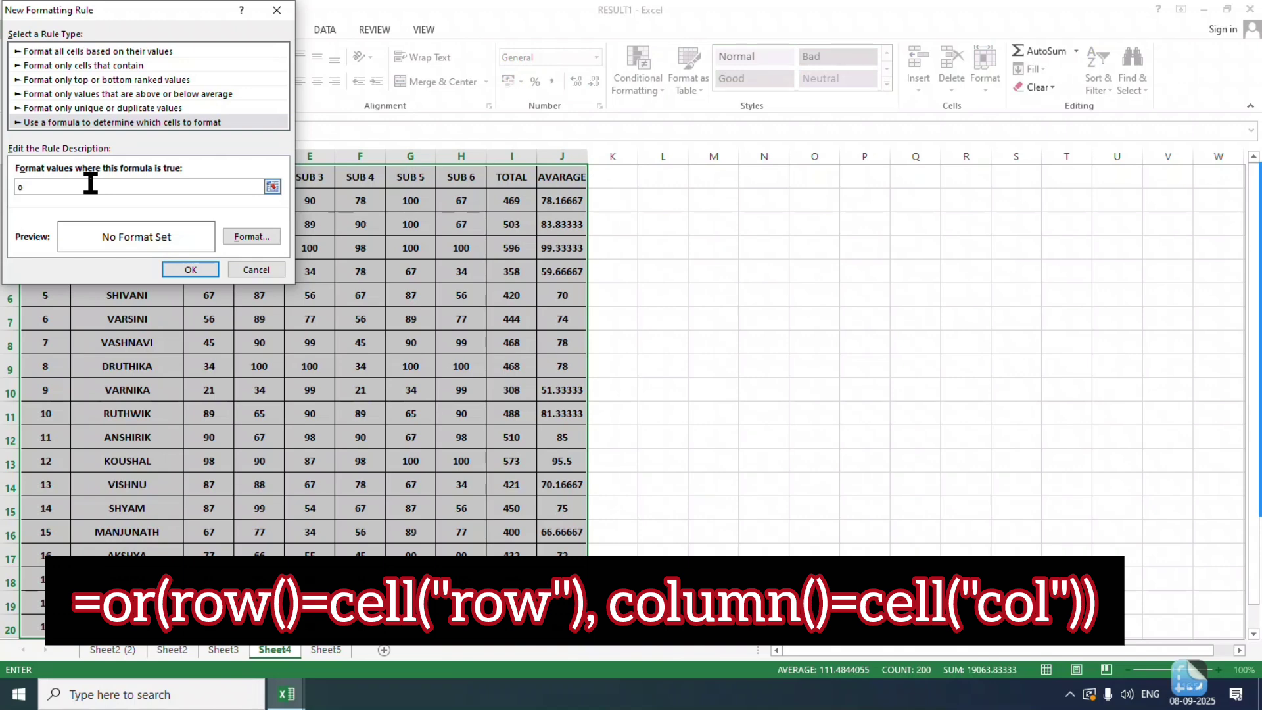
{"action": "type", "text": "=or"}
{"action": "type", "text": "(row()=cell(\"row\"),column()=ce"}
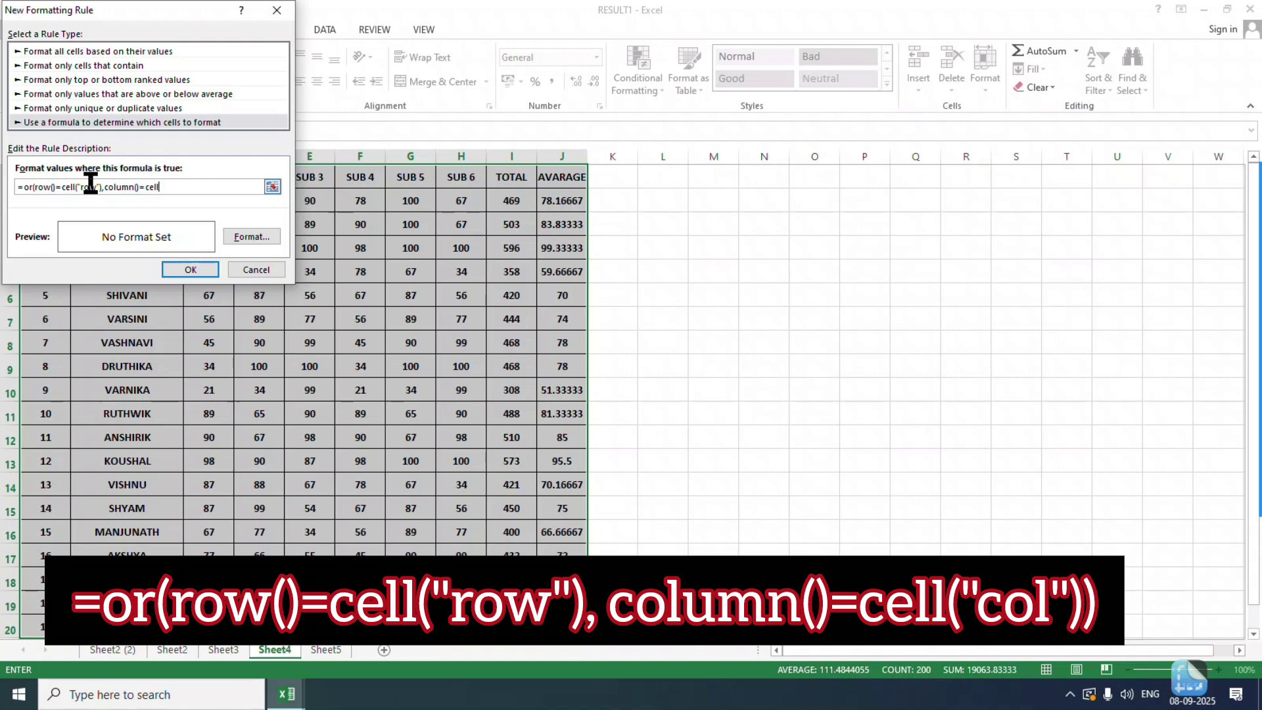
{"action": "type", "text": "ll(\"col\")"}
Give the combined row-and-column rule a yellow fill and apply it to the table
{"action": "left_click", "coordinate": [268, 240]}
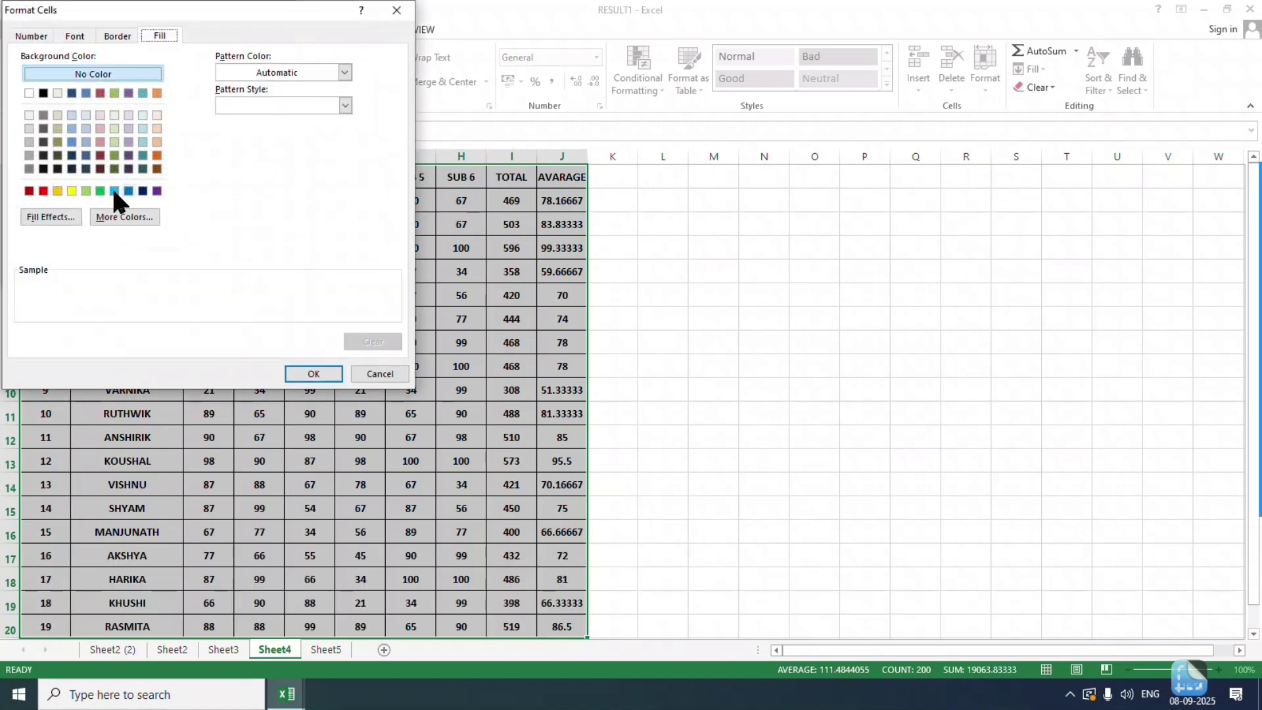
{"action": "left_click", "coordinate": [71, 190]}
{"action": "left_click", "coordinate": [290, 372]}
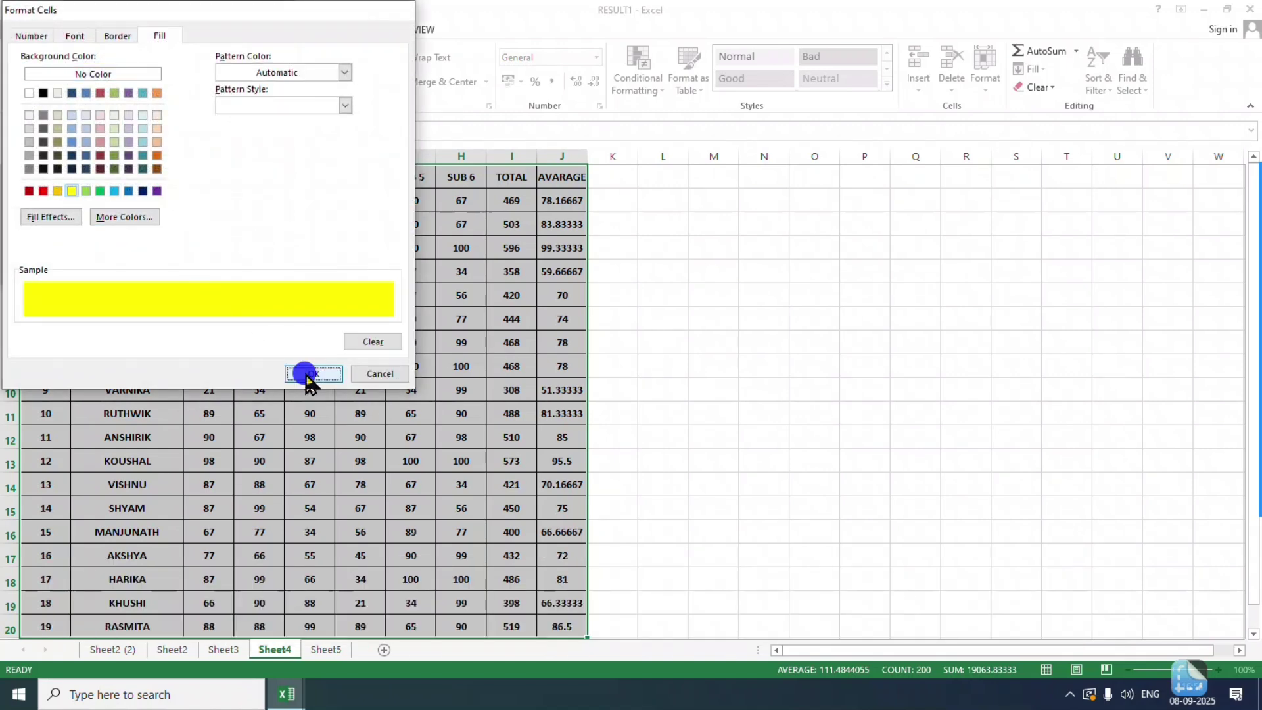
{"action": "left_click", "coordinate": [190, 267]}
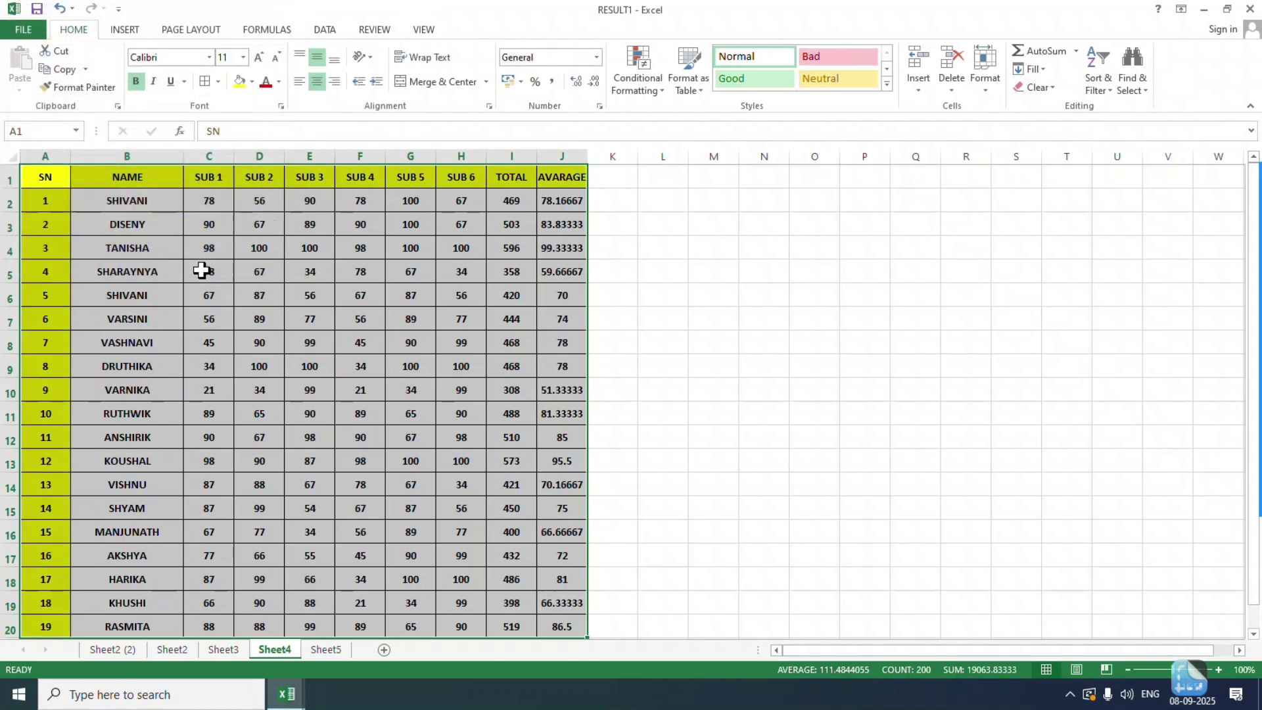
Test the combined row and column highlighting by selecting cells across the table, including F6, C11 and D14
{"action": "left_click", "coordinate": [359, 289]}
{"action": "left_click", "coordinate": [217, 409]}
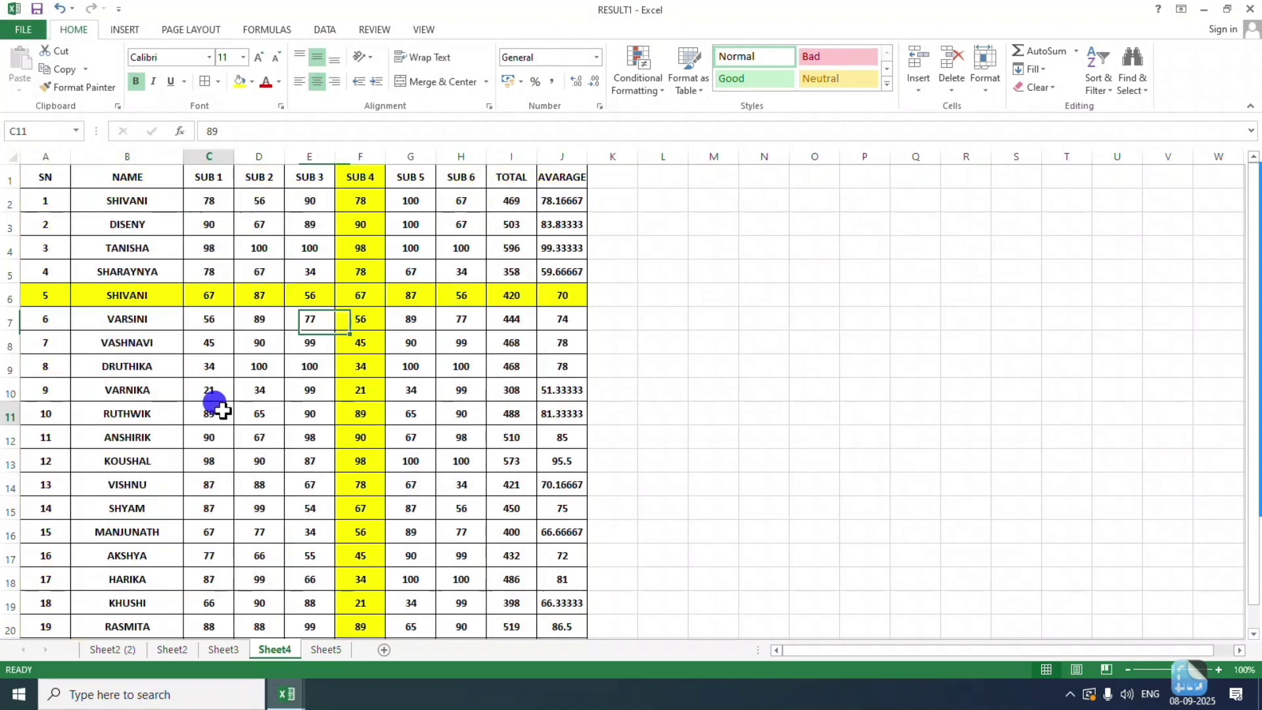
{"action": "left_click", "coordinate": [460, 369]}
{"action": "left_click", "coordinate": [264, 488]}
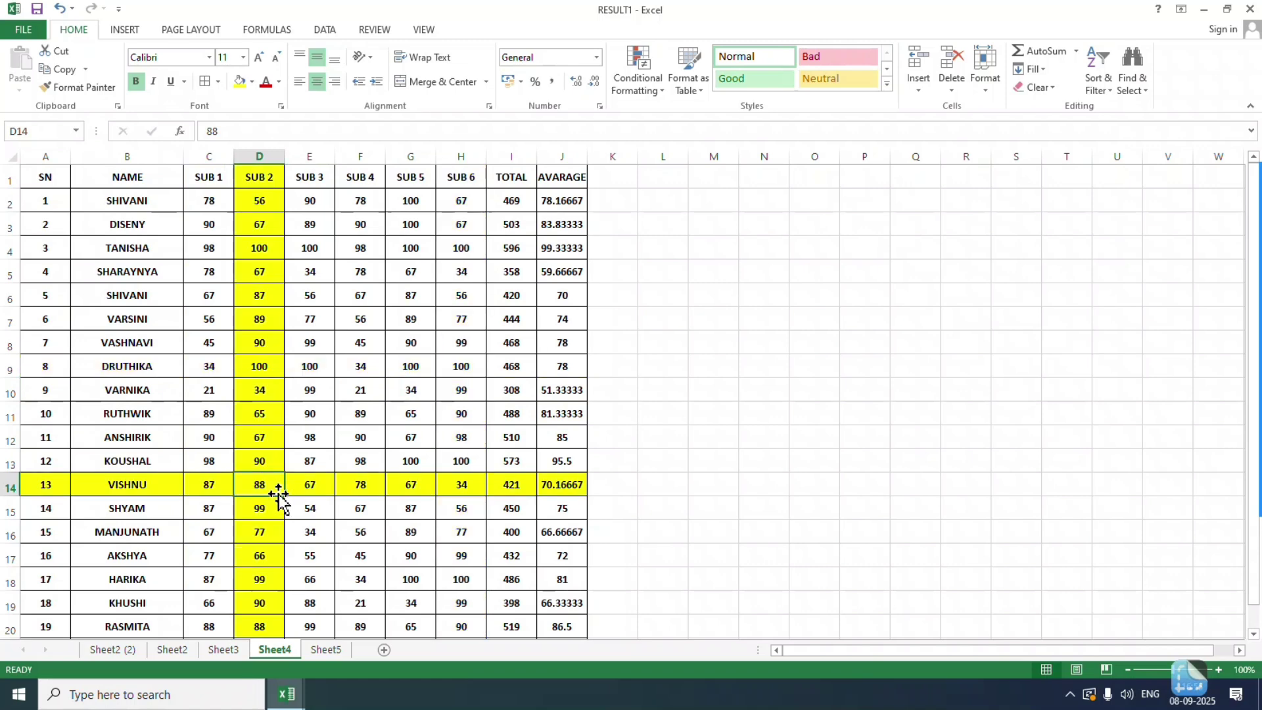